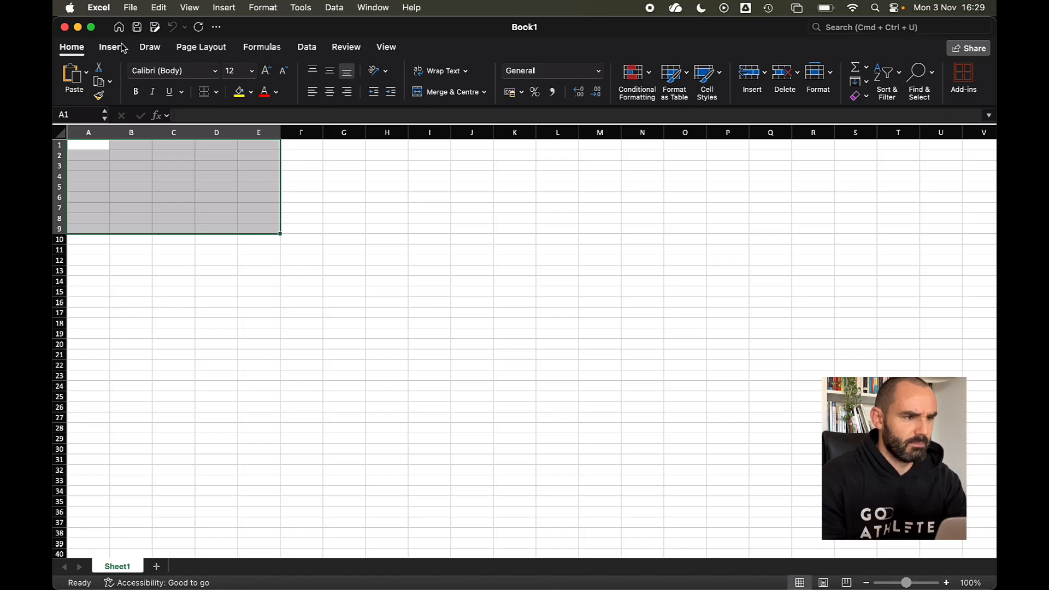
# - Create Table1 from range =$A$1:$E$9 and widen columns A through E
pyautogui.click(153, 79)
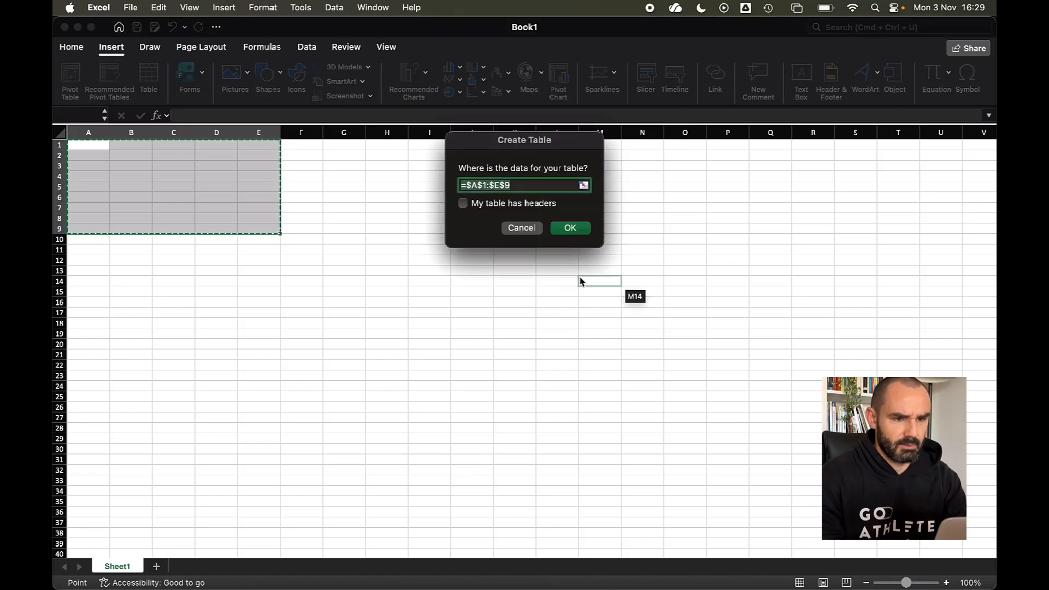
pyautogui.click(570, 229)
pyautogui.moveTo(88, 132); pyautogui.dragTo(445, 132)
pyautogui.click(514, 282)
pyautogui.click(92, 142)
pyautogui.click(99, 148)
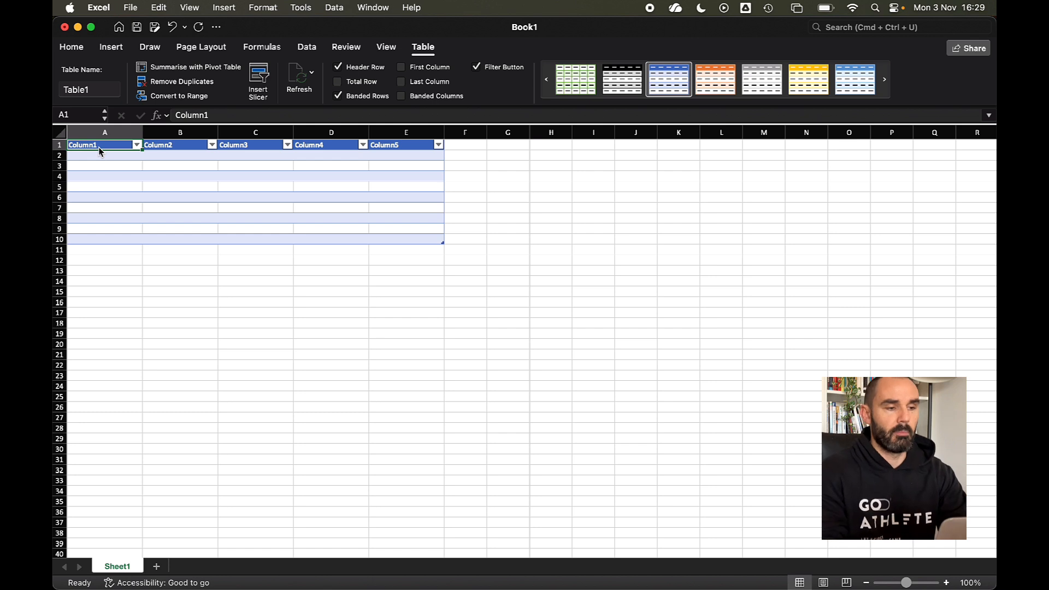
# - Enter the headers Name, Date, Test, Result and OBS across A1:E1
pyautogui.write('Name')
pyautogui.press('Tab')
pyautogui.write('Date')
pyautogui.press('Tab')
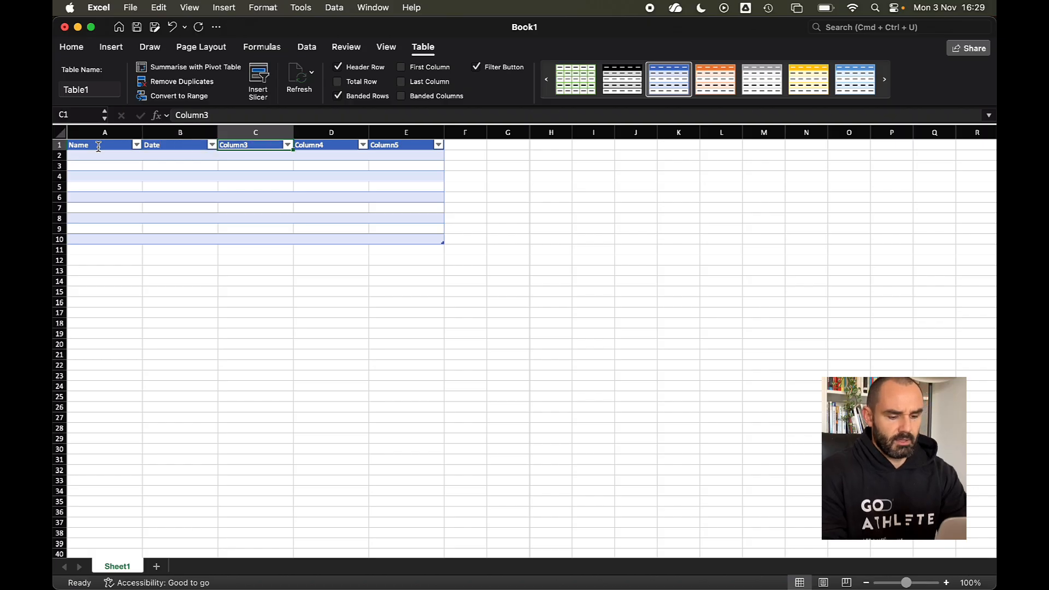
pyautogui.write('Test')
pyautogui.press('Tab')
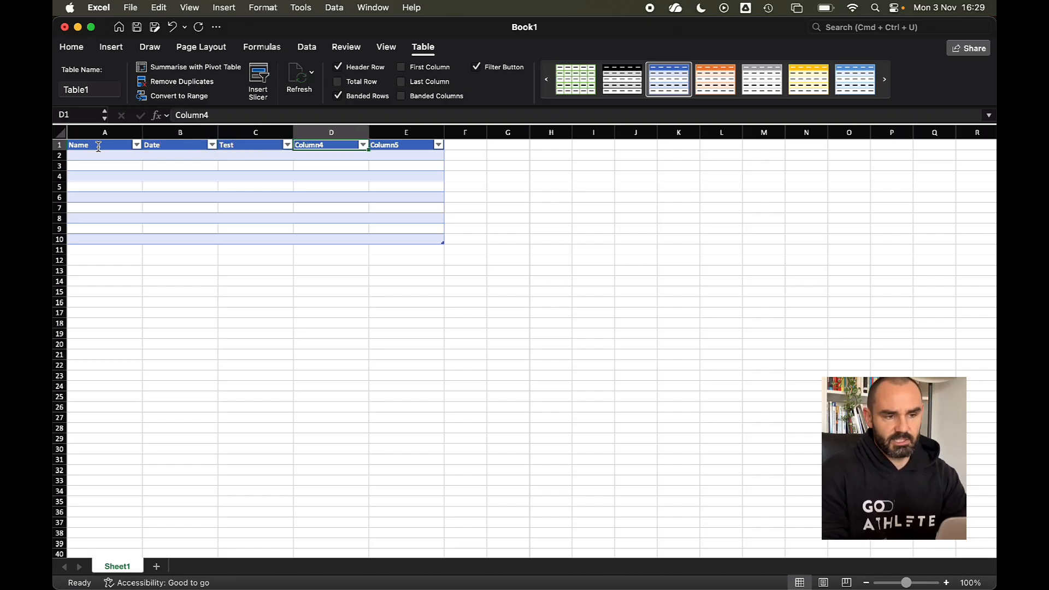
pyautogui.write('Resul')
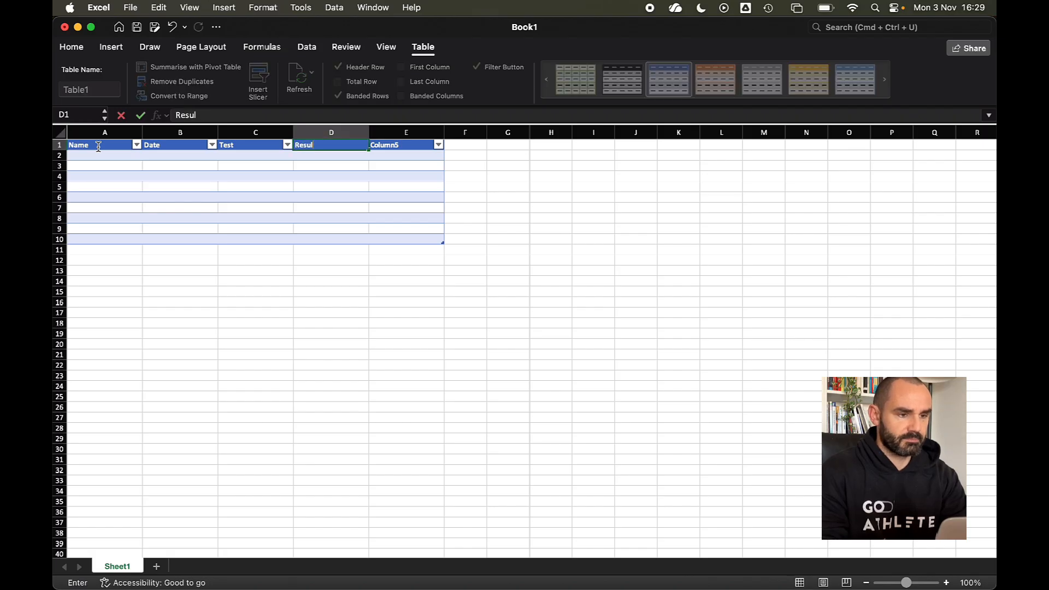
pyautogui.write('t')
pyautogui.press('Tab')
pyautogui.write('OBS')
pyautogui.press('Return')
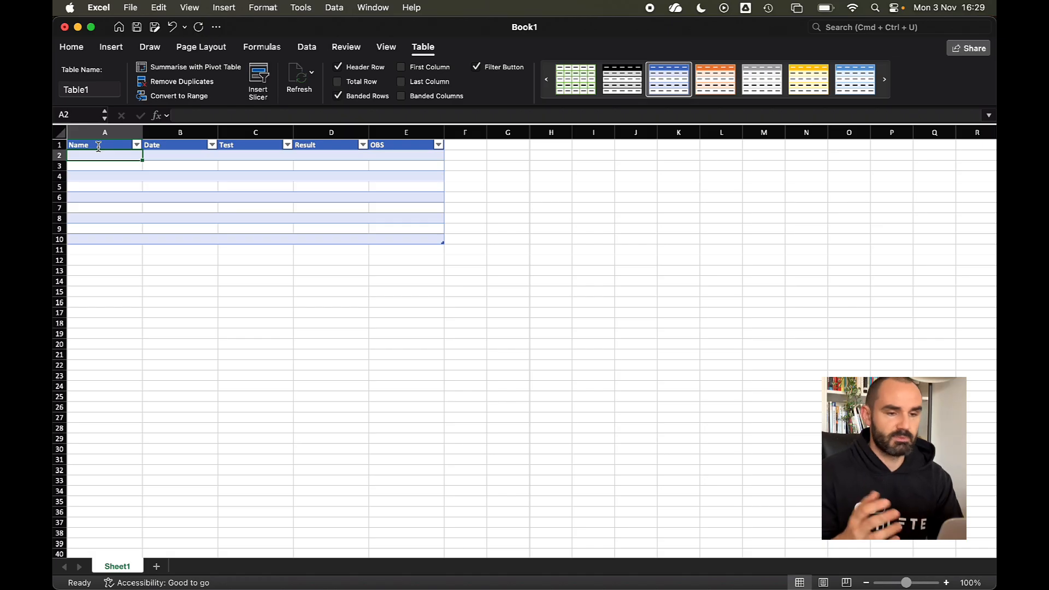
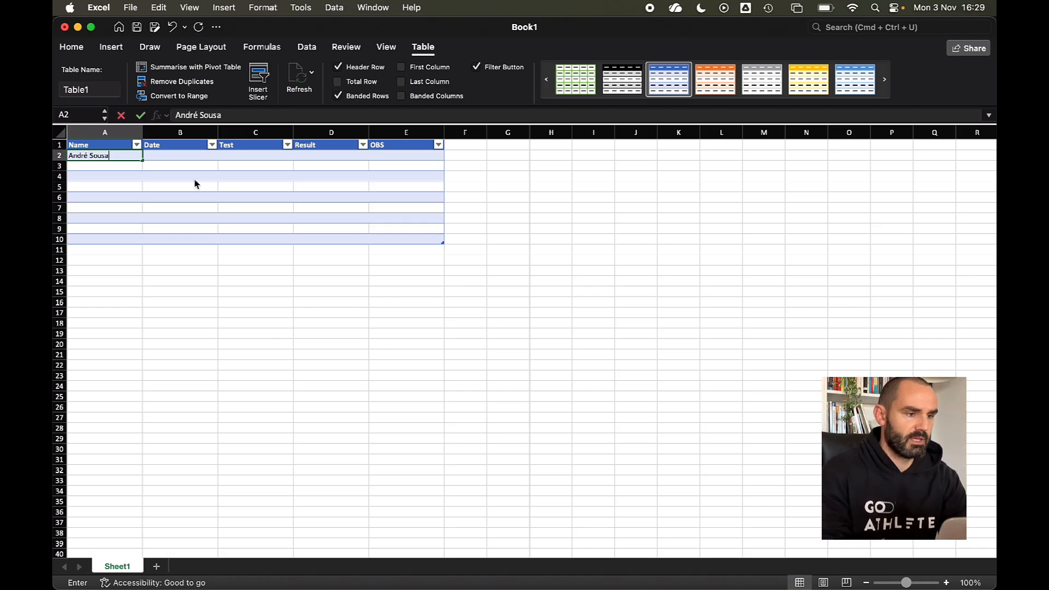
# - Enter the athlete's name in A2 and copy it down to A3:A5
pyautogui.press('Return')
pyautogui.press('Return')
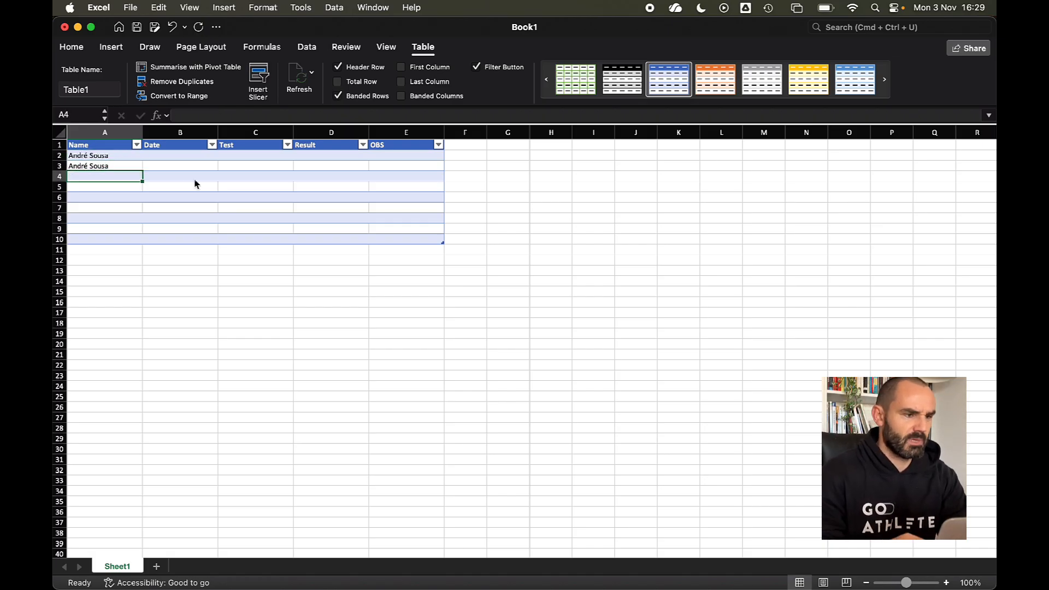
pyautogui.click(128, 168)
pyautogui.press('super+c')
pyautogui.click(123, 176)
pyautogui.moveTo(122, 179); pyautogui.dragTo(124, 189)
pyautogui.press('super+v')
pyautogui.click(215, 229)
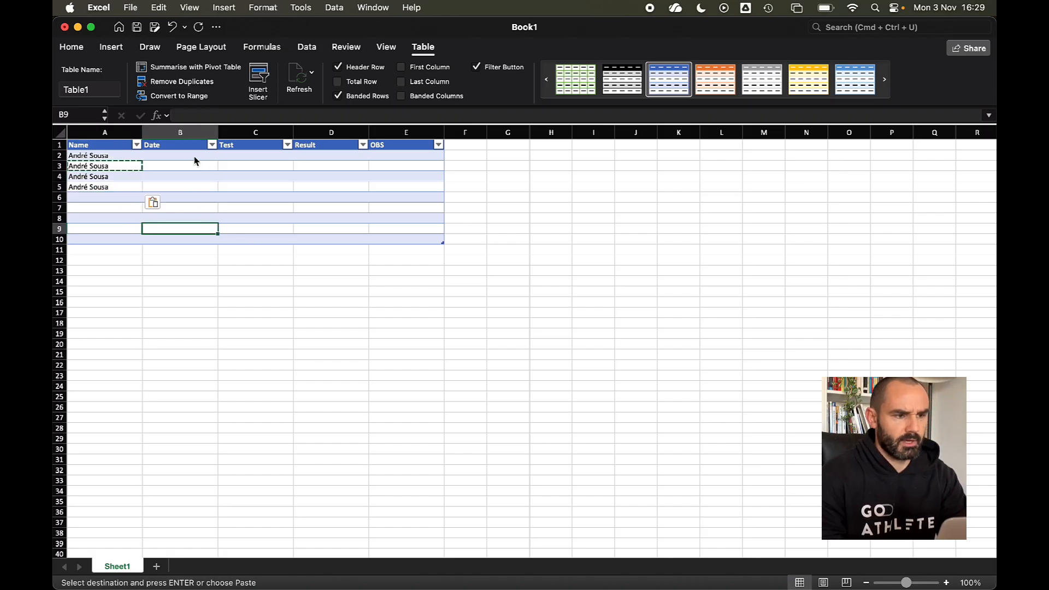
# - Enter the date 1/01/2025 in B2 and copy it to B3:B5
pyautogui.click(252, 158)
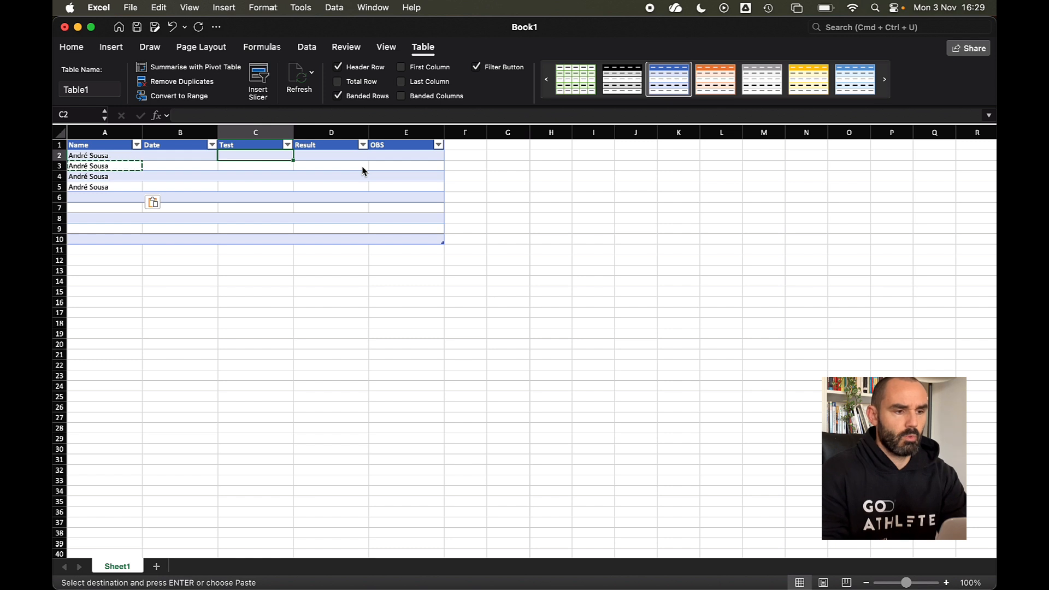
pyautogui.press('Left')
pyautogui.write('1/')
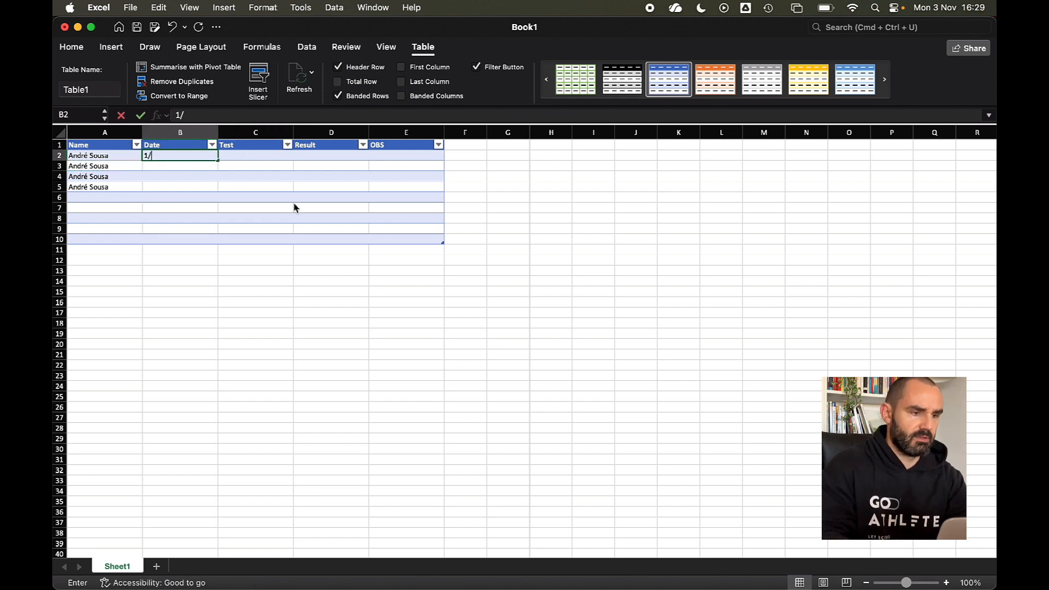
pyautogui.write('01')
pyautogui.write('/2025')
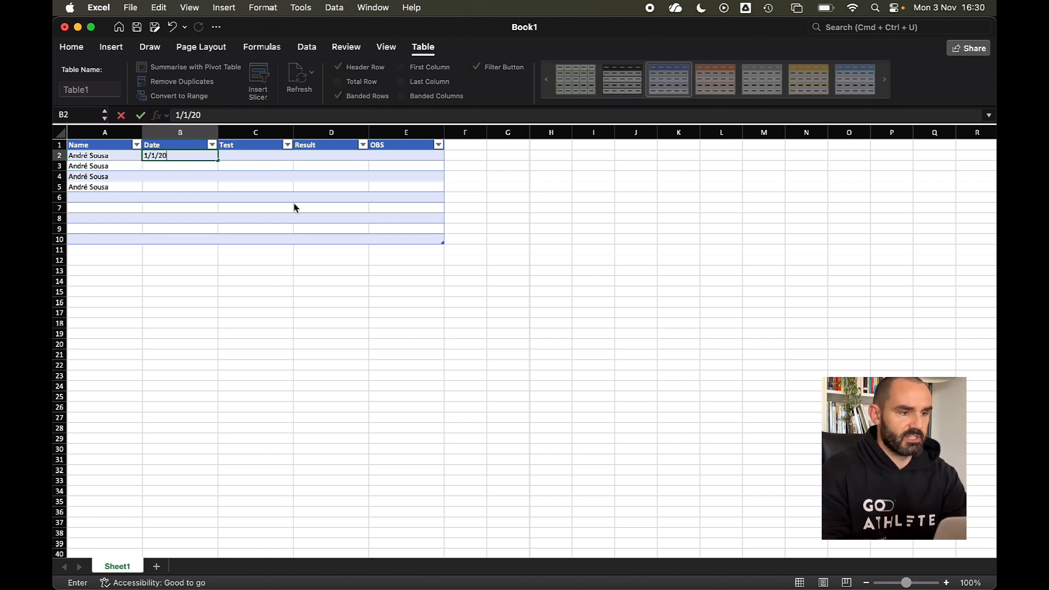
pyautogui.press('Return')
pyautogui.press('Up')
pyautogui.press('super+c')
pyautogui.moveTo(198, 167); pyautogui.dragTo(205, 188)
pyautogui.press('super+v')
pyautogui.click(335, 221)
# - Type the tests CMJ, 1RM Squat, 1RM Bench Press and 1200 Shuttle run into C2:C5
pyautogui.click(272, 157)
pyautogui.write('CMJ')
pyautogui.press('Return')
pyautogui.write('!RM')
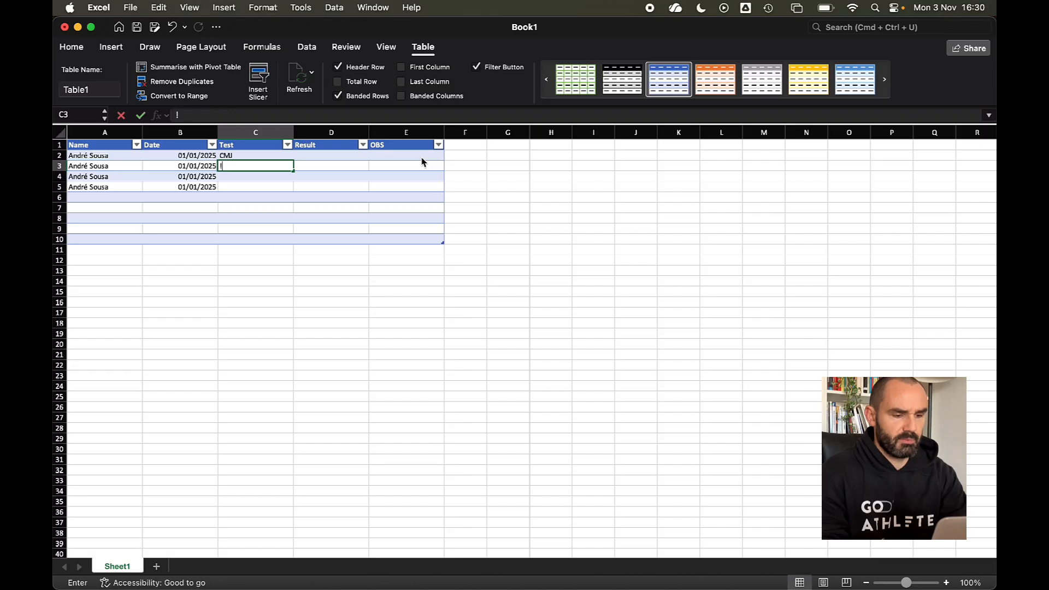
pyautogui.press('BackSpace')
pyautogui.press('BackSpace')
pyautogui.press('BackSpace')
pyautogui.write('1')
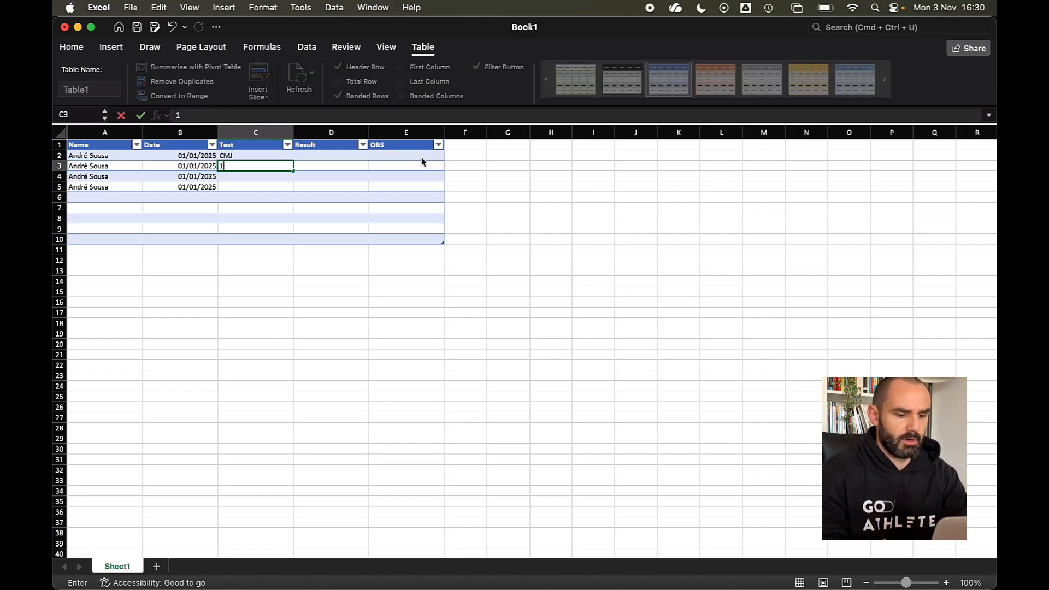
pyautogui.write('RM Squat')
pyautogui.press('Return')
pyautogui.write('1RM Bench')
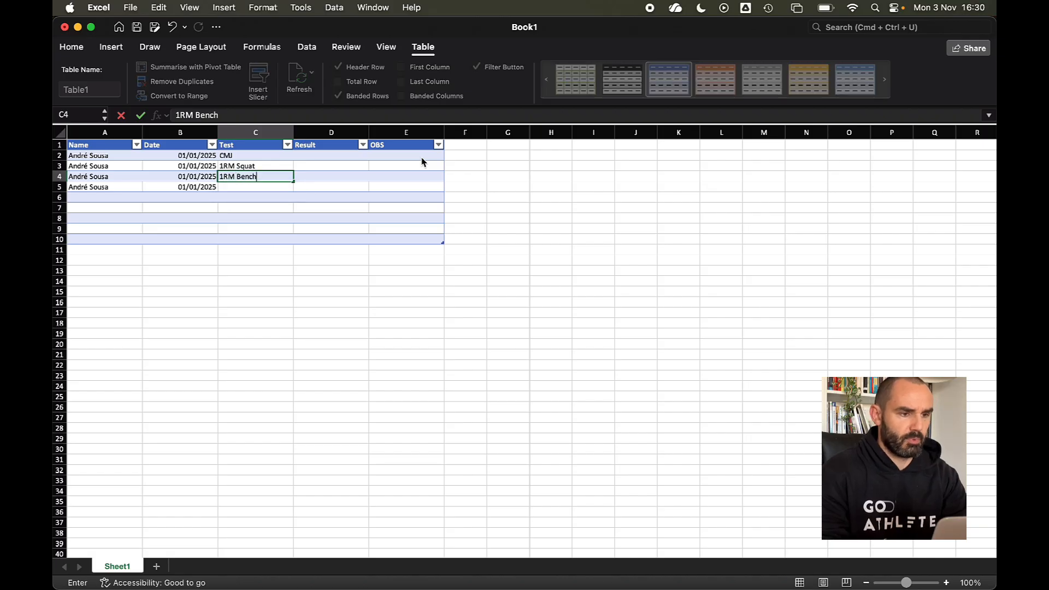
pyautogui.write(' Press')
pyautogui.press('Return')
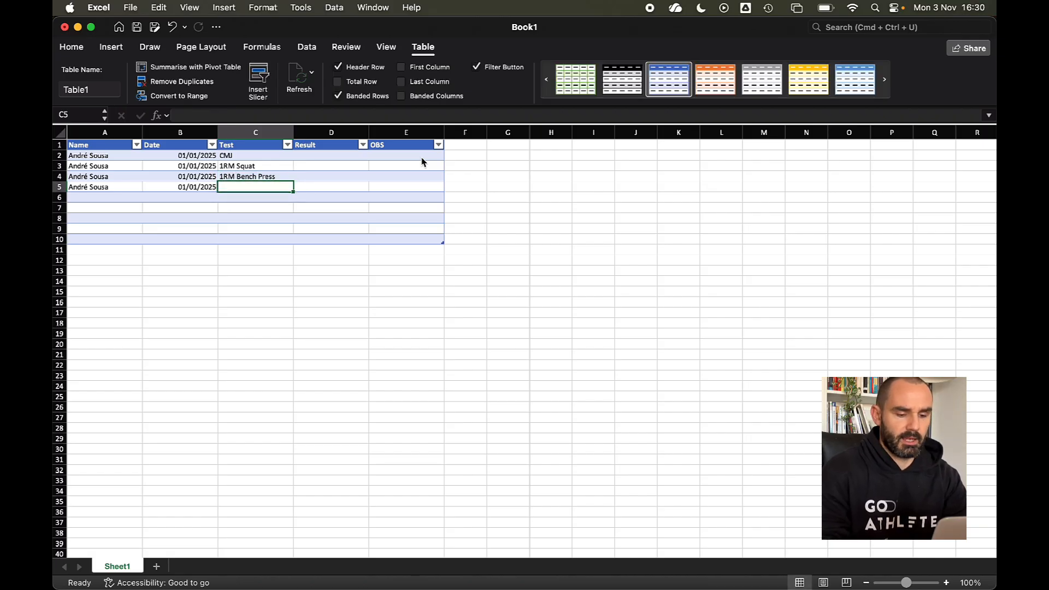
pyautogui.write('1200')
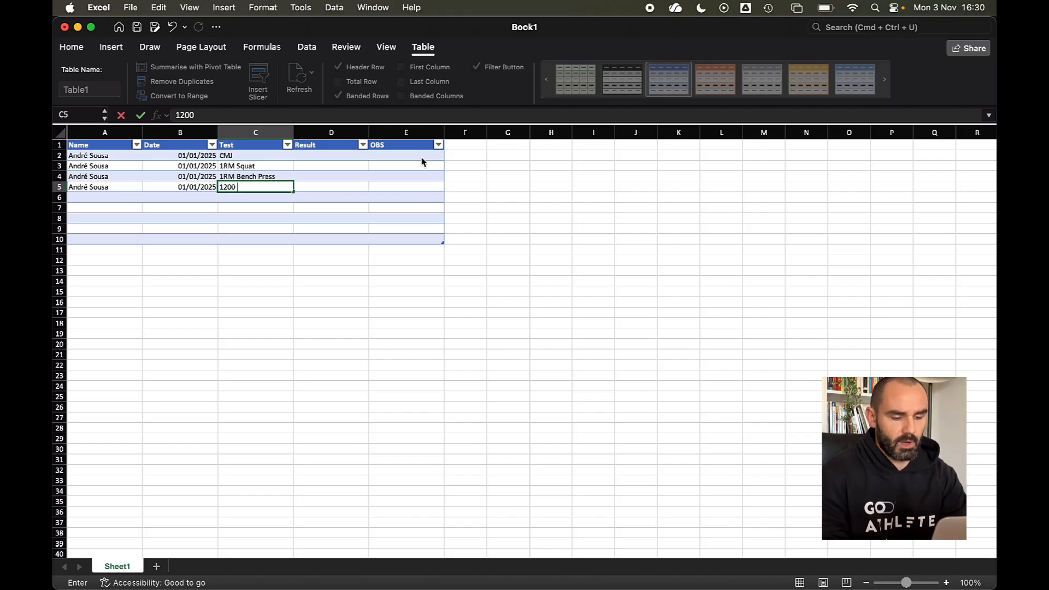
pyautogui.write(' Enduran')
pyautogui.press('BackSpace')
pyautogui.press('BackSpace')
pyautogui.press('BackSpace')
pyautogui.press('BackSpace')
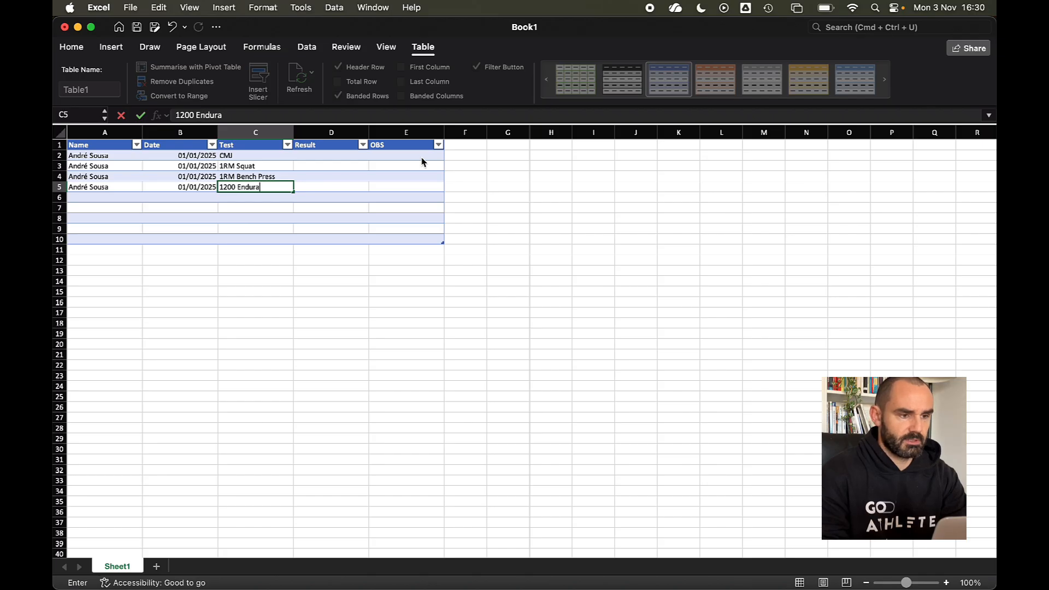
pyautogui.press('BackSpace')
pyautogui.press('BackSpace')
pyautogui.press('BackSpace')
pyautogui.write('Ru')
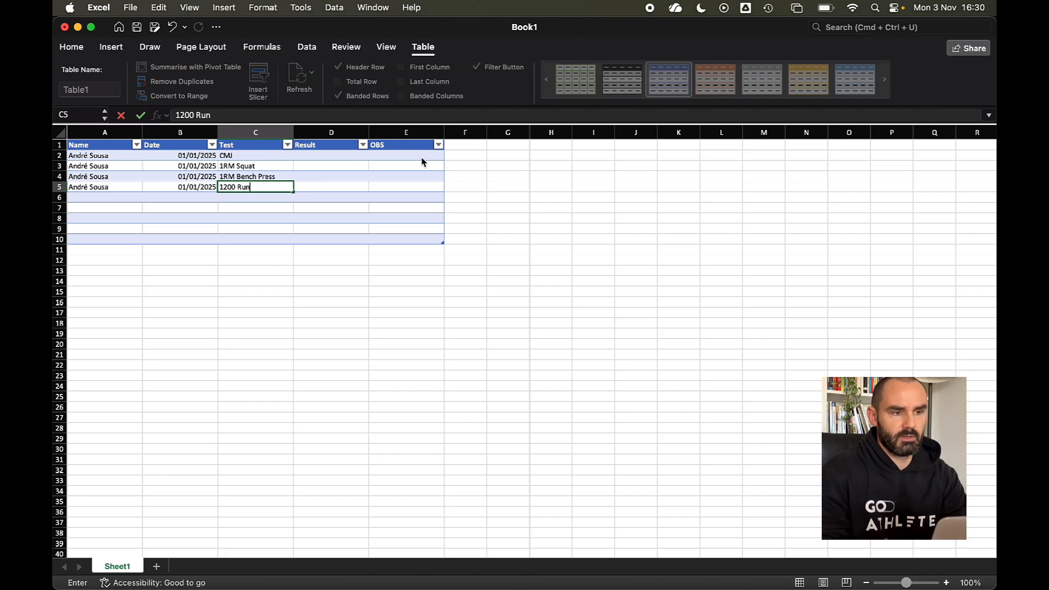
pyautogui.press('BackSpace')
pyautogui.press('BackSpace')
pyautogui.write('Shutt')
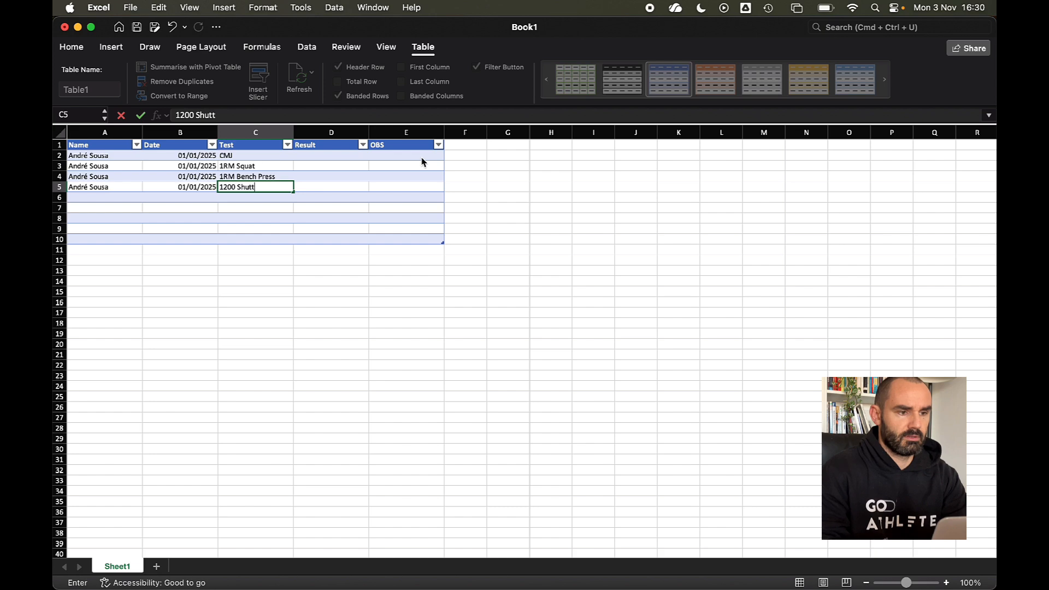
pyautogui.write('le run')
pyautogui.press('Return')
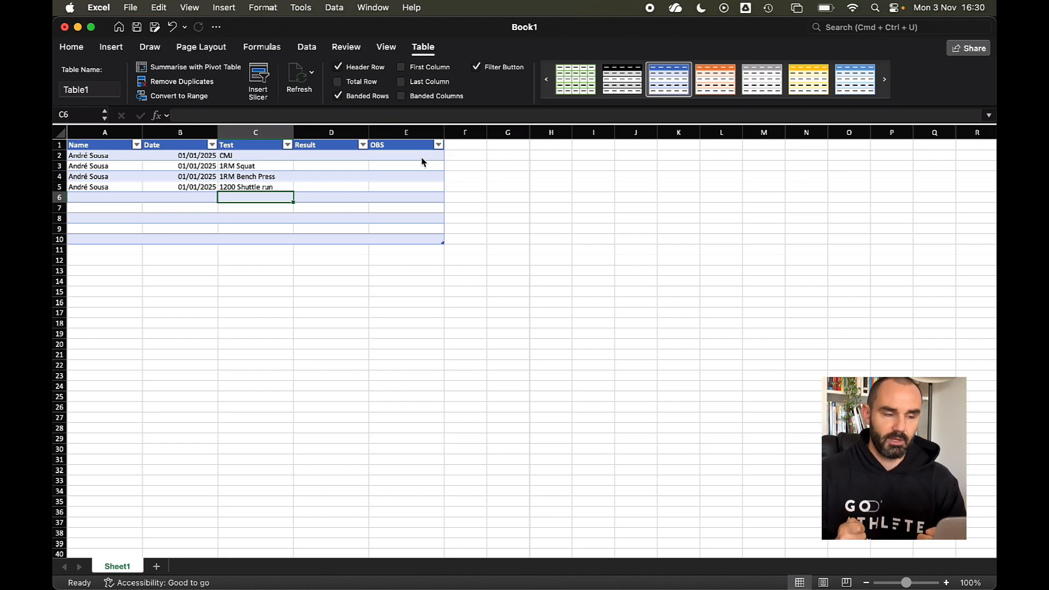
pyautogui.click(108, 157)
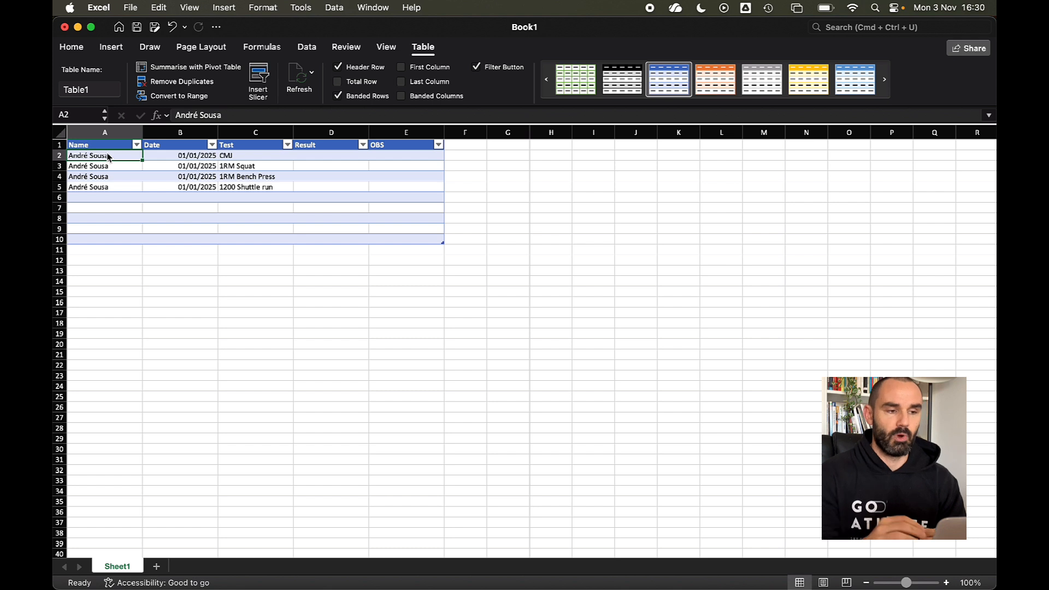
pyautogui.click(252, 157)
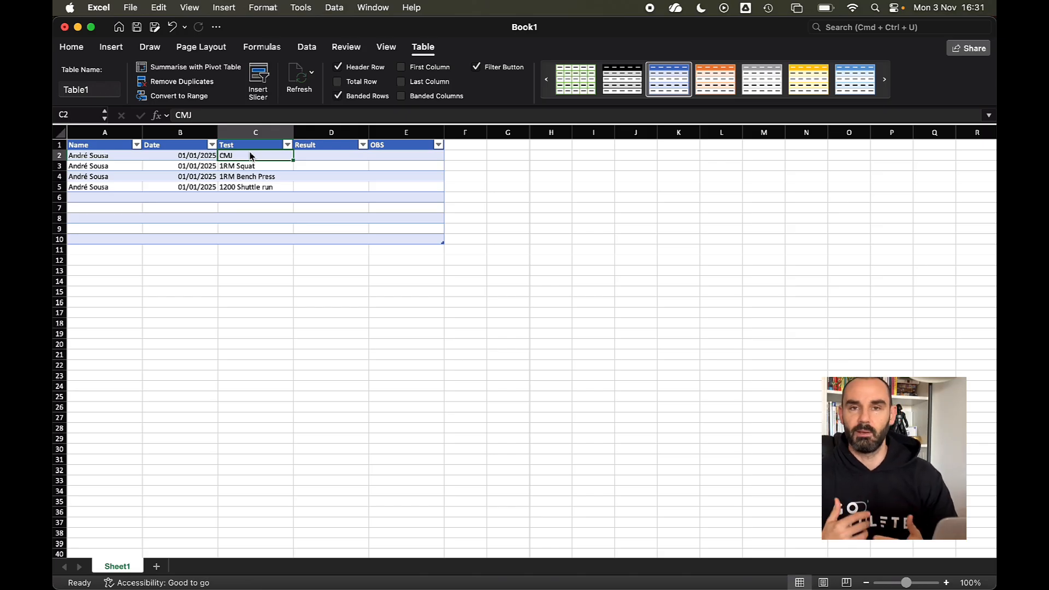
pyautogui.click(252, 199)
pyautogui.write('CMh')
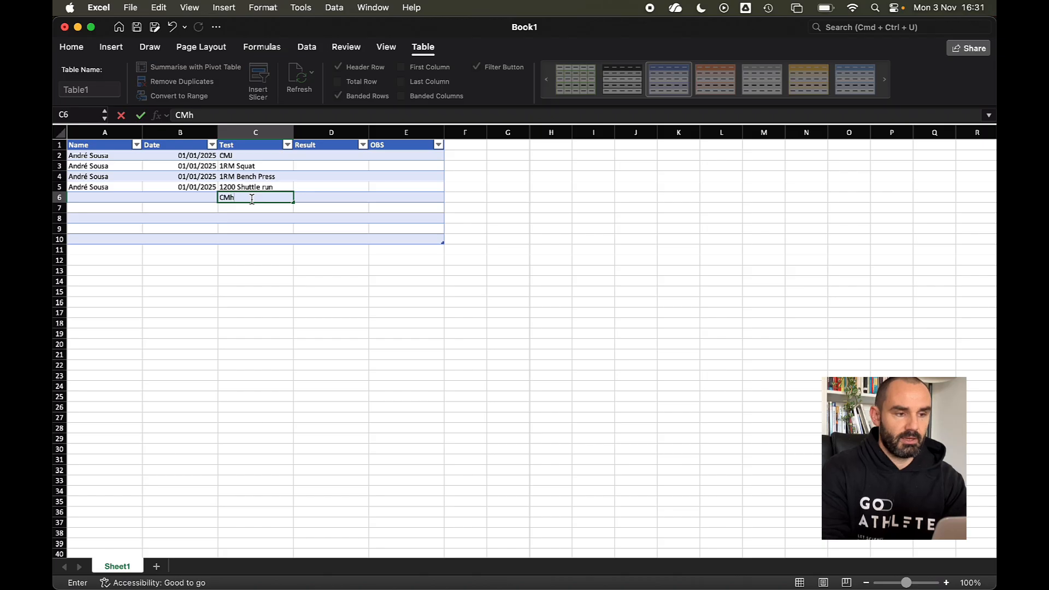
pyautogui.press('Return')
pyautogui.moveTo(263, 157); pyautogui.dragTo(259, 205)
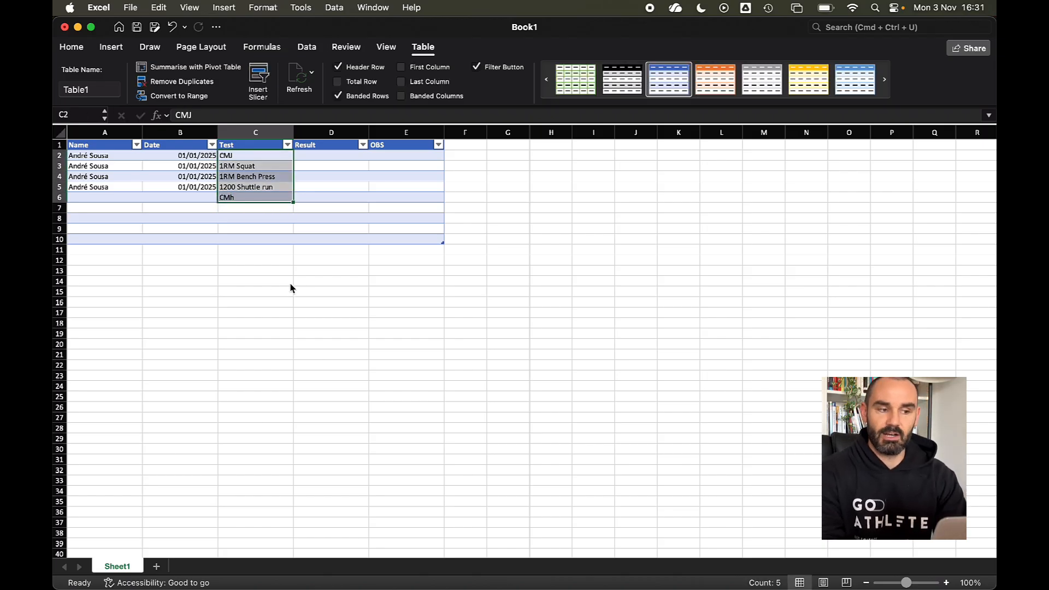
pyautogui.click(235, 272)
pyautogui.click(250, 155)
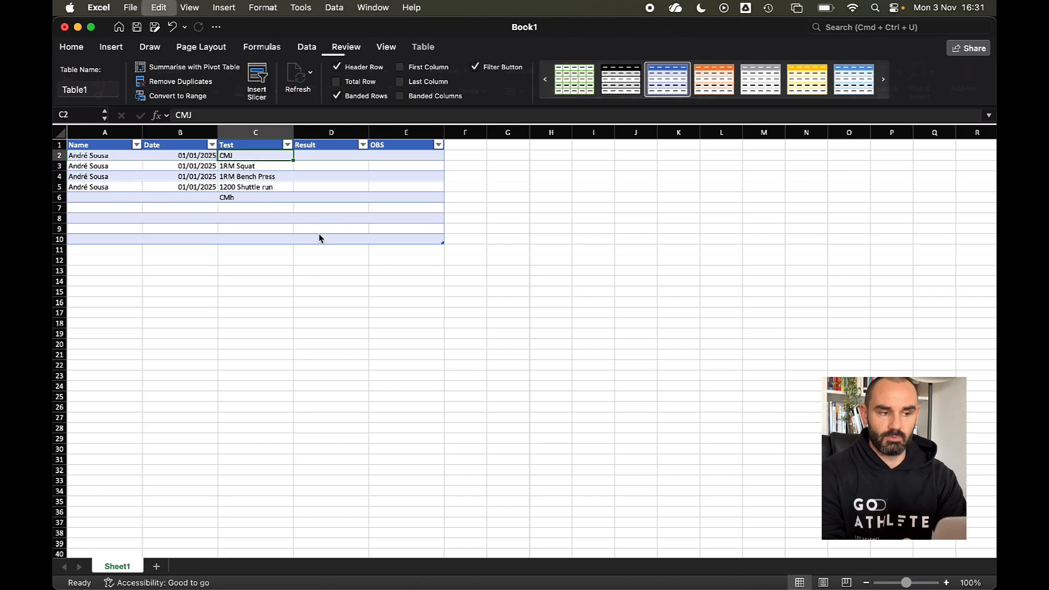
pyautogui.press('super+z')
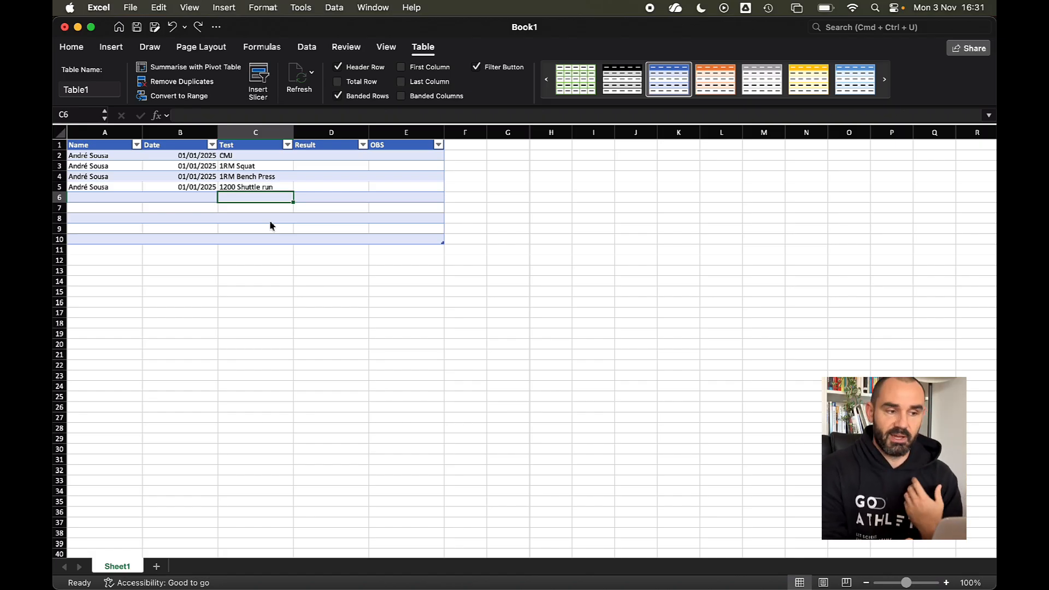
pyautogui.moveTo(108, 157); pyautogui.dragTo(107, 190)
# - Paste the four name cells into A6:A9 and A10:A13 to extend the table
pyautogui.press('super+c')
pyautogui.click(110, 198)
pyautogui.press('super+v')
pyautogui.click(108, 241)
pyautogui.press('super+v')
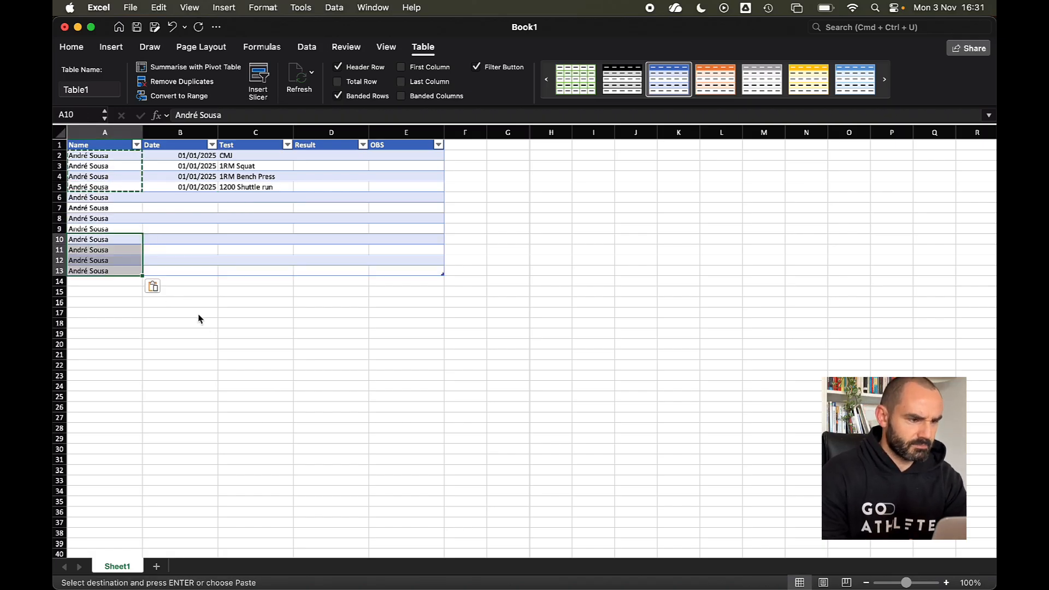
# - Enter the second athlete's name in A6 and copy it to A7:A9
pyautogui.click(112, 199)
pyautogui.press('Return')
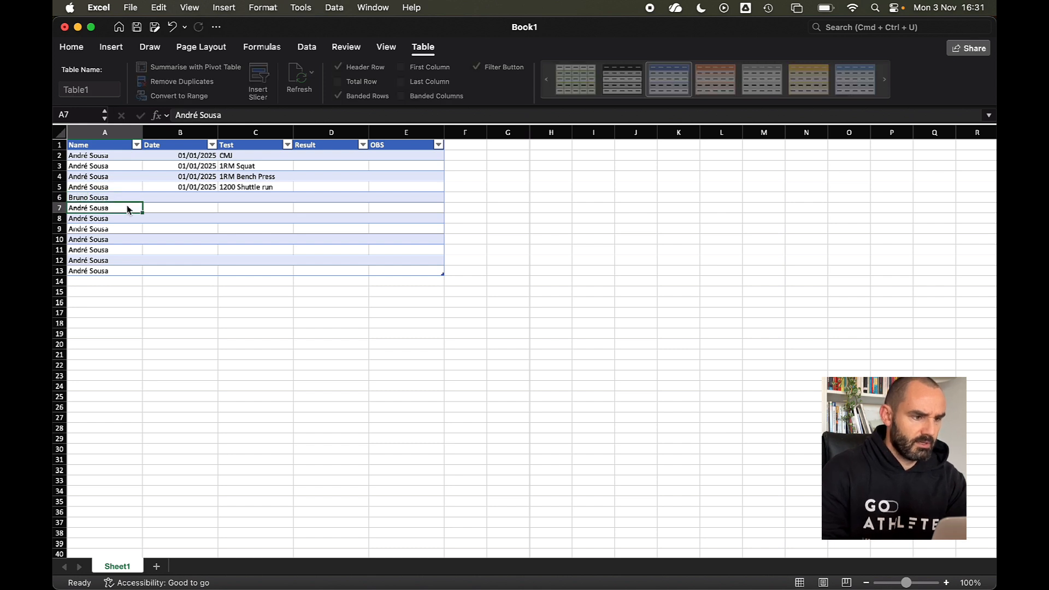
pyautogui.press('Up')
pyautogui.press('super+c')
pyautogui.moveTo(127, 209); pyautogui.dragTo(125, 232)
pyautogui.press('super+v')
# - Copy the four tests and dates from rows 2–5 into C6:C9 and B6:B9
pyautogui.moveTo(235, 155); pyautogui.dragTo(235, 187)
pyautogui.press('super+c')
pyautogui.click(235, 198)
pyautogui.press('super+v')
pyautogui.moveTo(180, 155); pyautogui.dragTo(183, 189)
pyautogui.press('super+c')
pyautogui.click(178, 198)
pyautogui.press('super+v')
pyautogui.click(257, 318)
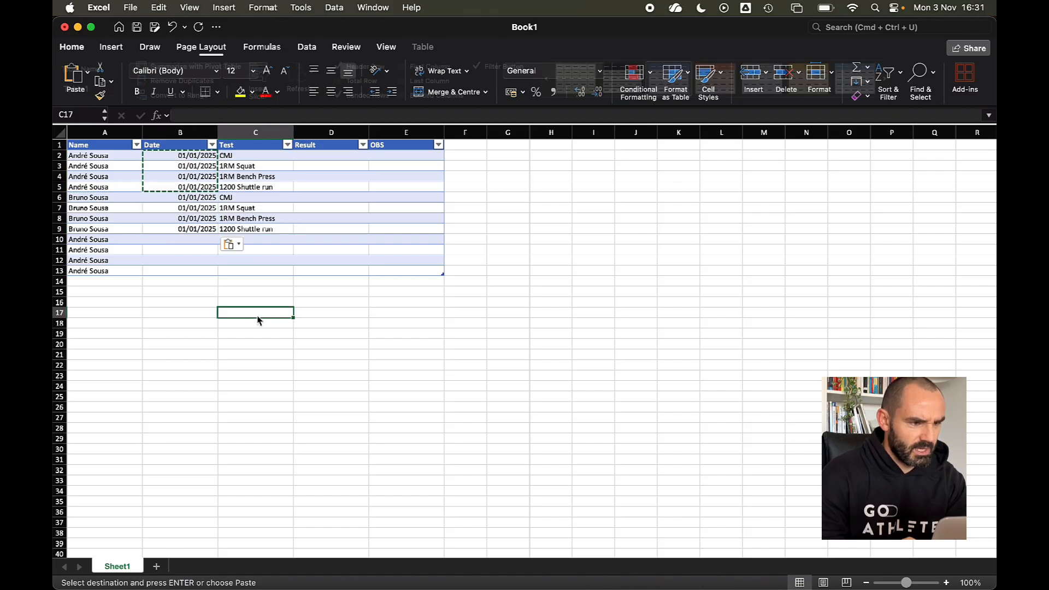
# - Enter the third athlete's name in A10:A13 and copy the 01/01/2025 date to B10:B13
pyautogui.click(111, 242)
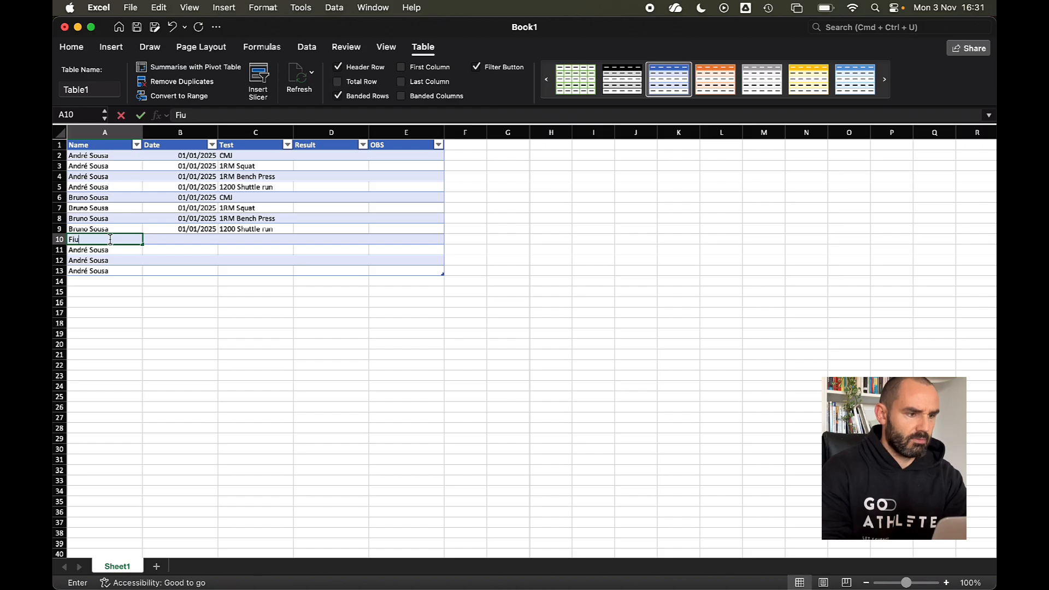
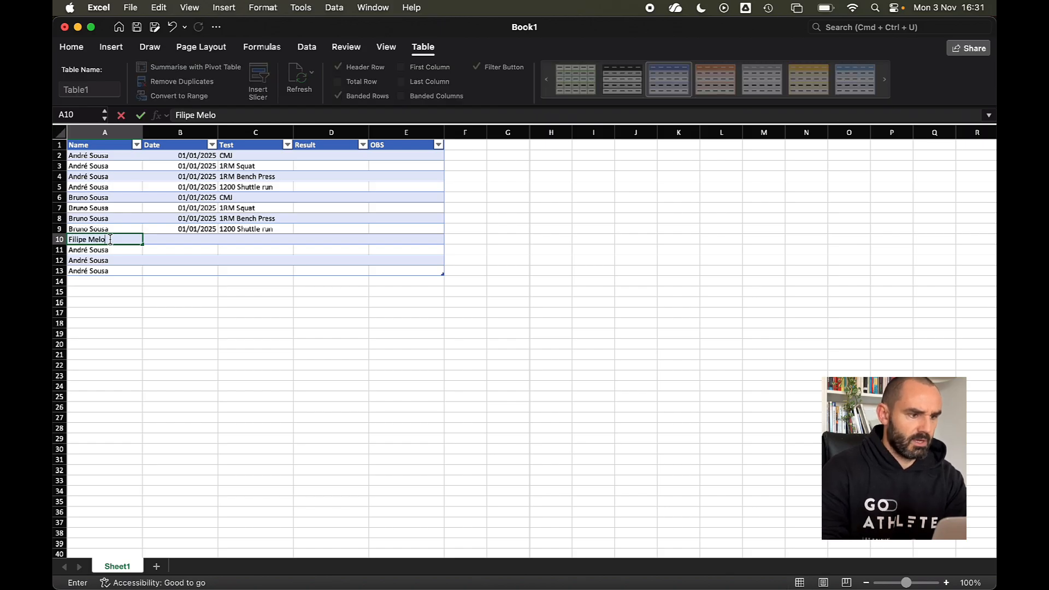
pyautogui.press('Return')
pyautogui.click(110, 241)
pyautogui.press('super+c')
pyautogui.moveTo(119, 252); pyautogui.dragTo(120, 276)
pyautogui.press('super+v')
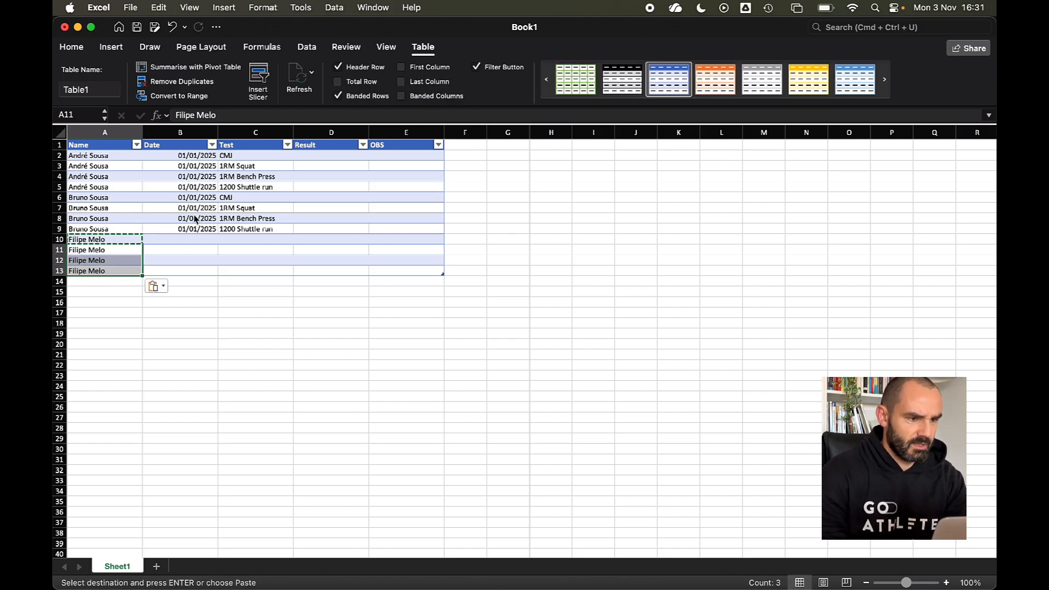
pyautogui.click(186, 228)
pyautogui.press('super+c')
pyautogui.moveTo(185, 241); pyautogui.dragTo(186, 276)
pyautogui.press('super+v')
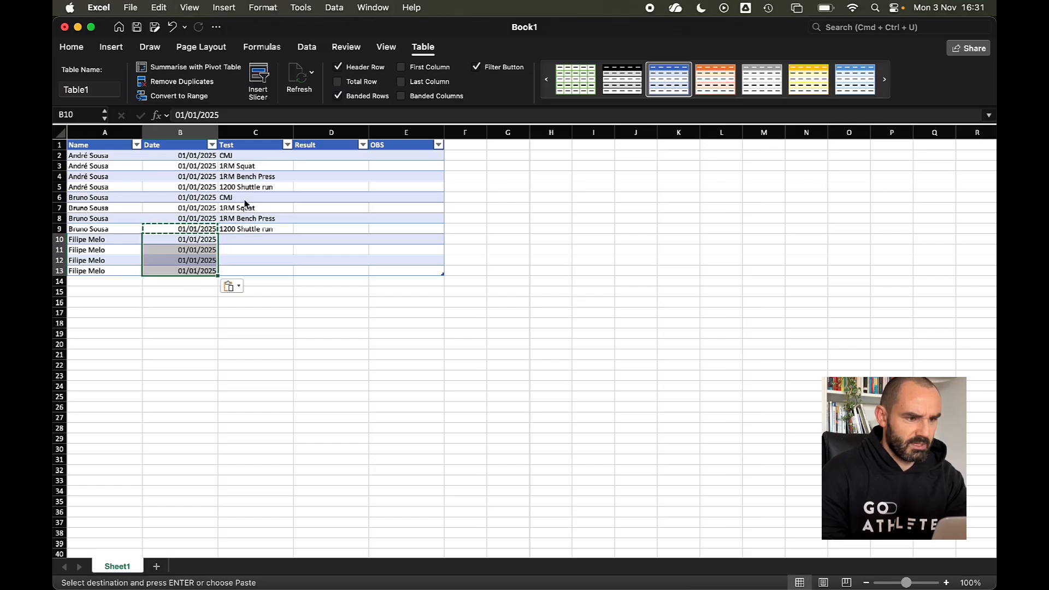
# - Copy the four tests from C6:C9 into C10:C13, undoing a mistaken CMJ-only paste
pyautogui.click(249, 197)
pyautogui.press('super+c')
pyautogui.moveTo(246, 240); pyautogui.dragTo(244, 269)
pyautogui.press('super+v')
pyautogui.click(376, 345)
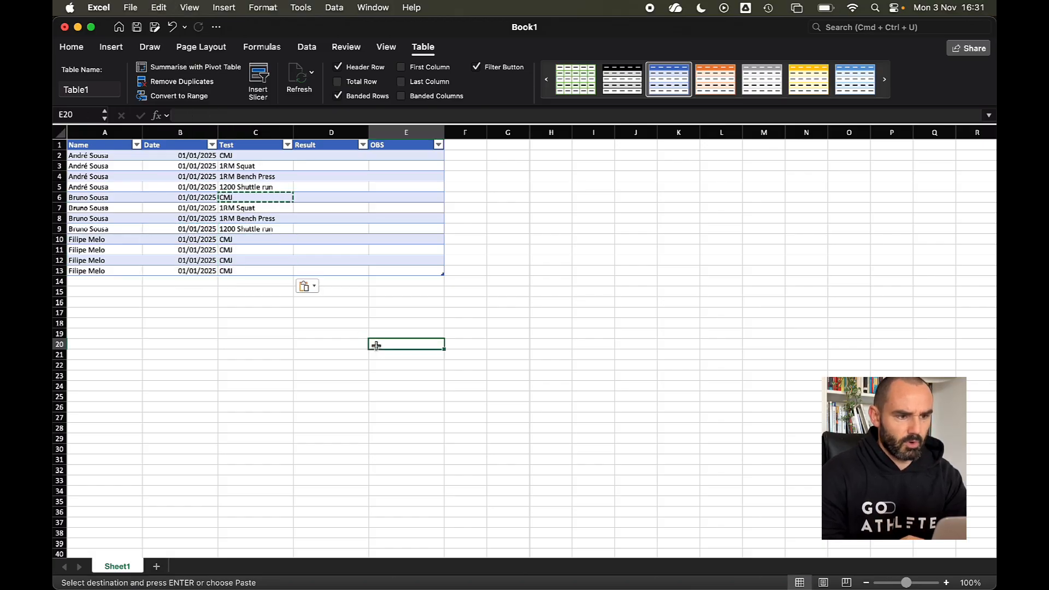
pyautogui.press('super+z')
pyautogui.moveTo(246, 199); pyautogui.dragTo(246, 232)
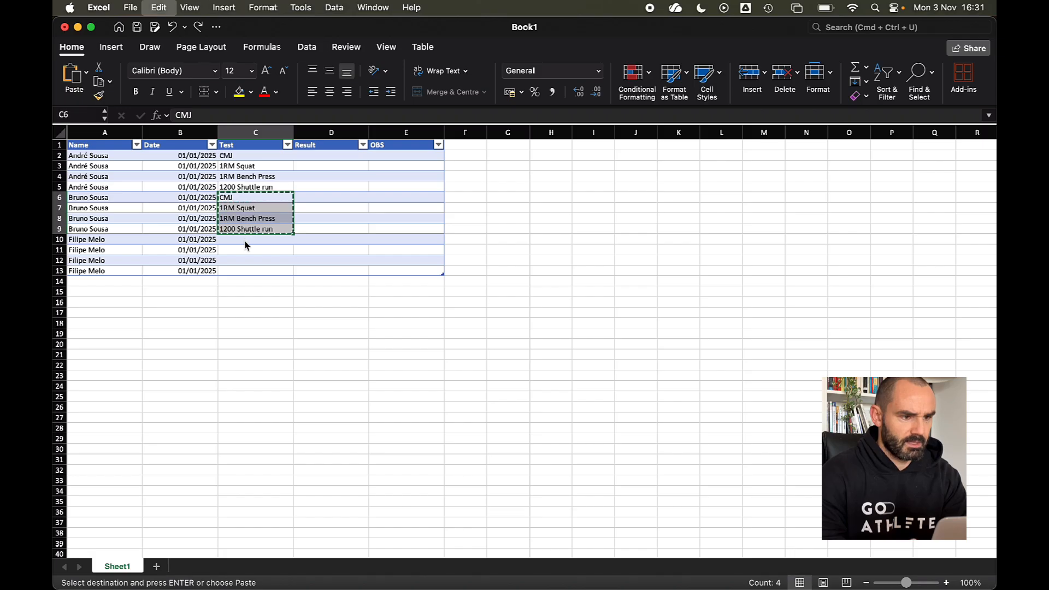
pyautogui.click(245, 243)
pyautogui.press('super+v')
pyautogui.click(384, 386)
# - Enter results 35, 100, 90, 300, 40, 120, 96, 323, 50, 110, 70, 310 into D2:D13
pyautogui.click(299, 157)
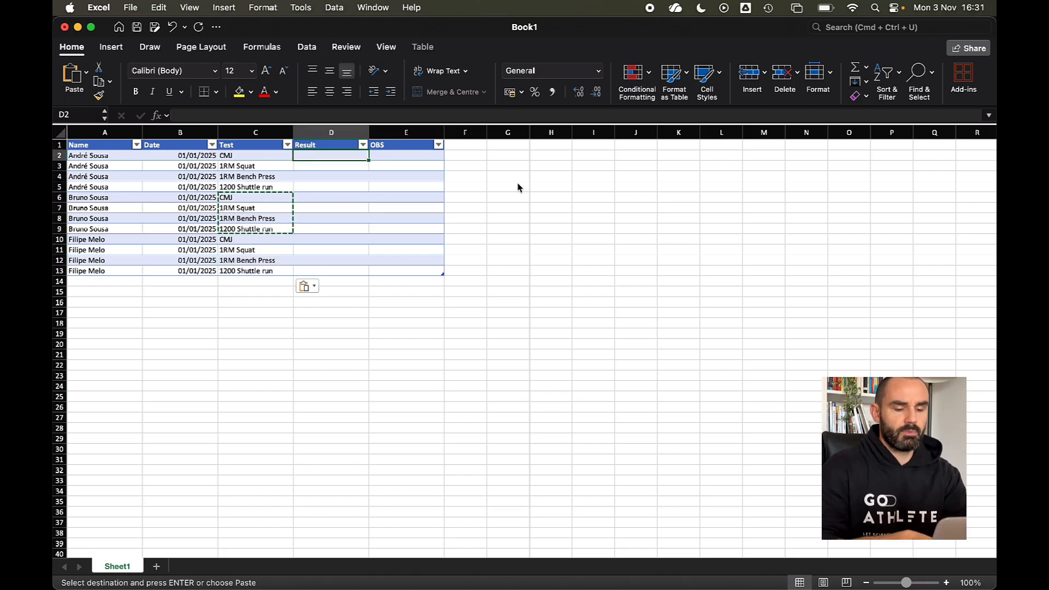
pyautogui.write('35')
pyautogui.press('Return')
pyautogui.write('100')
pyautogui.press('Return')
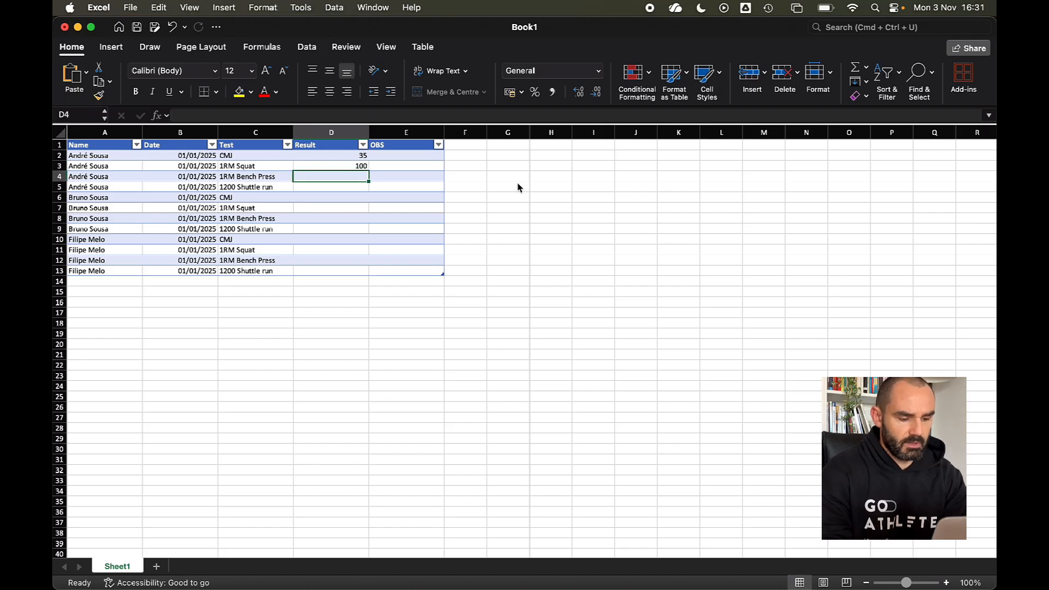
pyautogui.write('90')
pyautogui.press('Return')
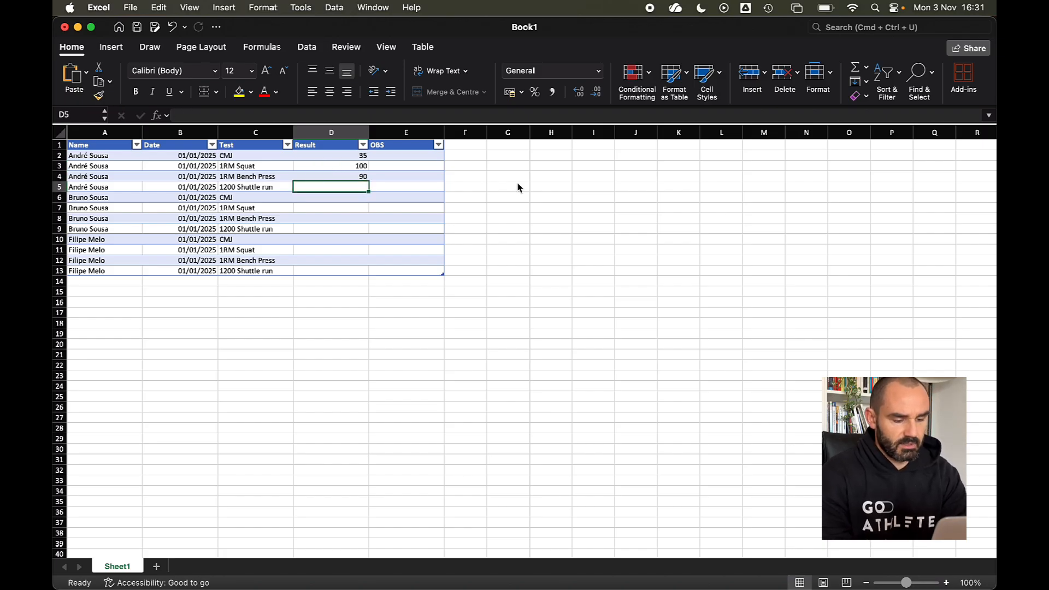
pyautogui.write('300')
pyautogui.press('Return')
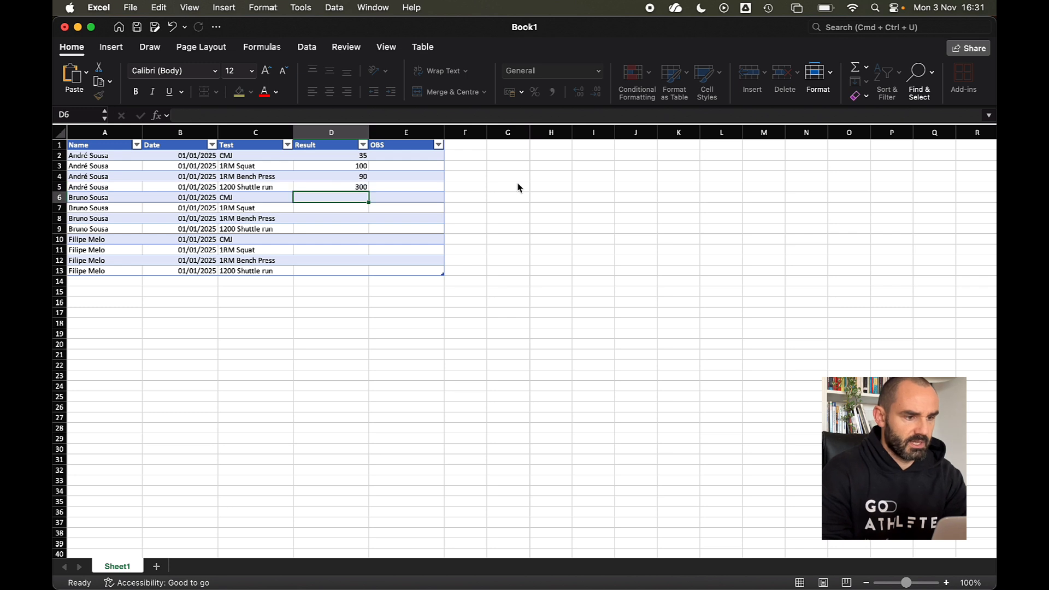
pyautogui.write('40')
pyautogui.press('Return')
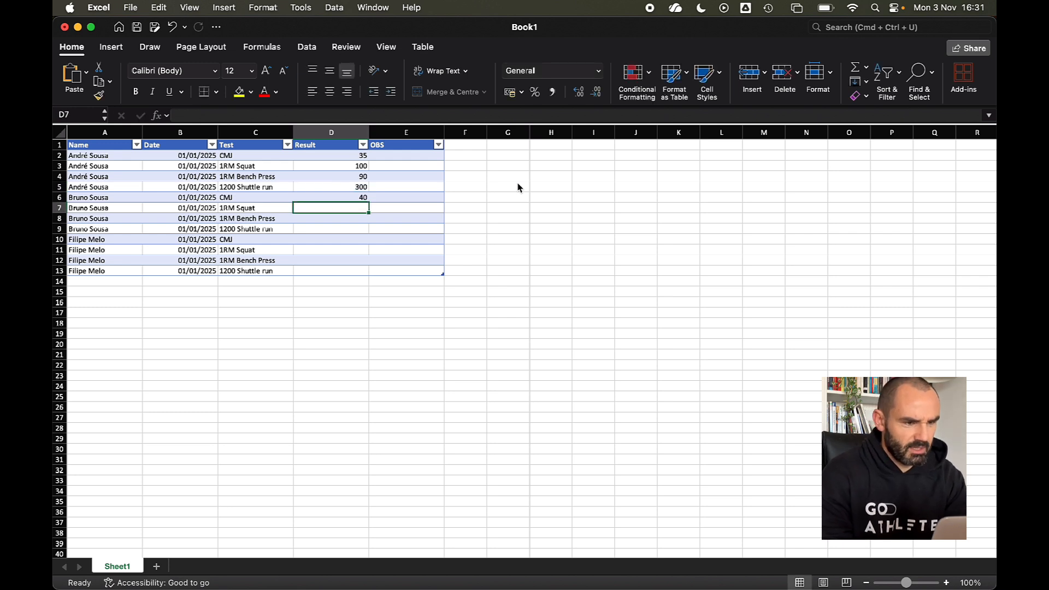
pyautogui.write('120')
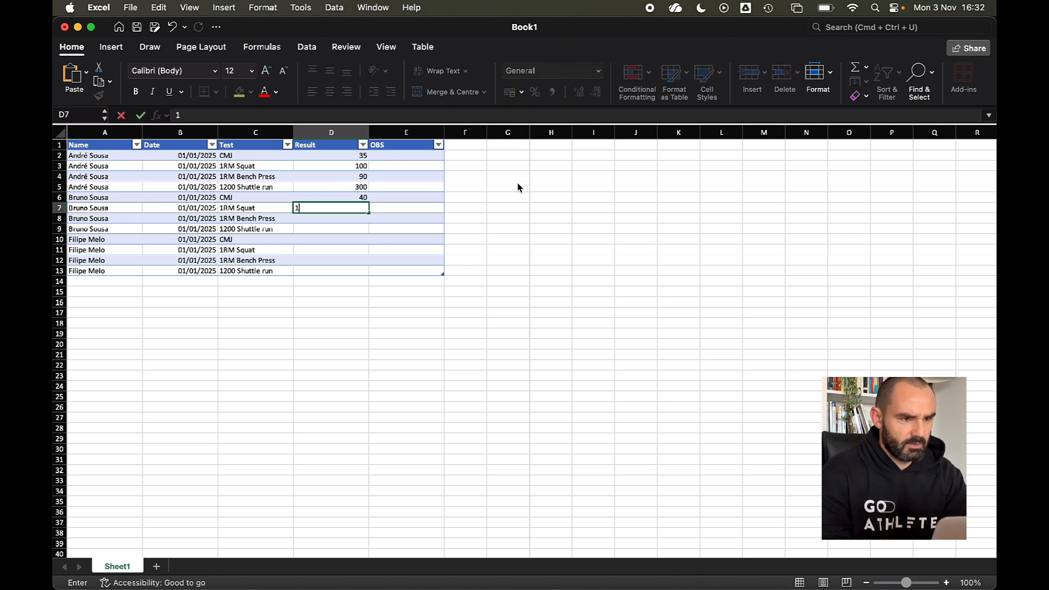
pyautogui.press('Return')
pyautogui.write('96')
pyautogui.press('Return')
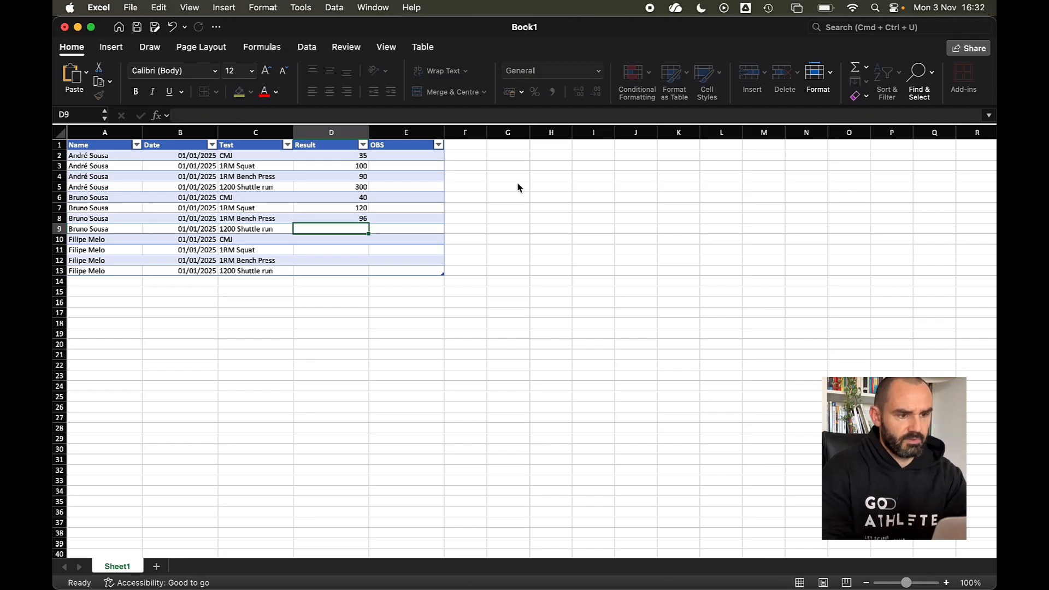
pyautogui.write('323')
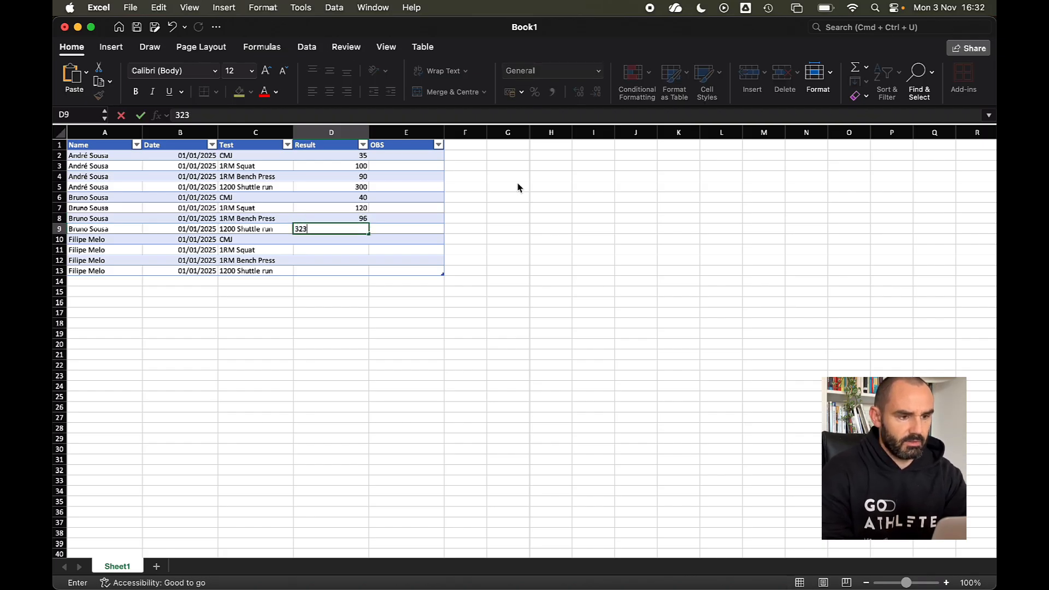
pyautogui.press('Return')
pyautogui.write('50')
pyautogui.press('Return')
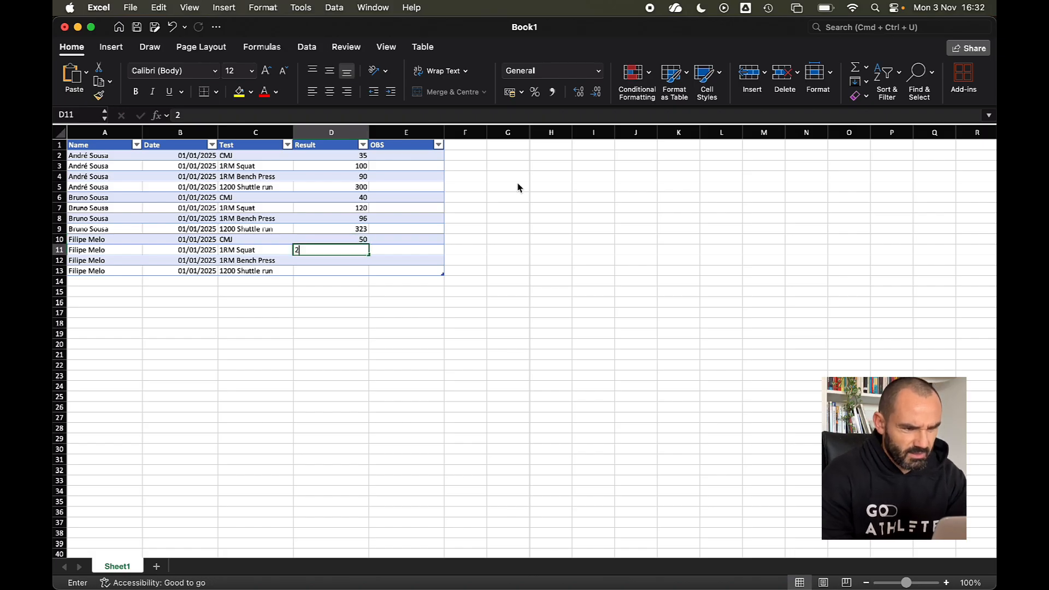
pyautogui.write('11')
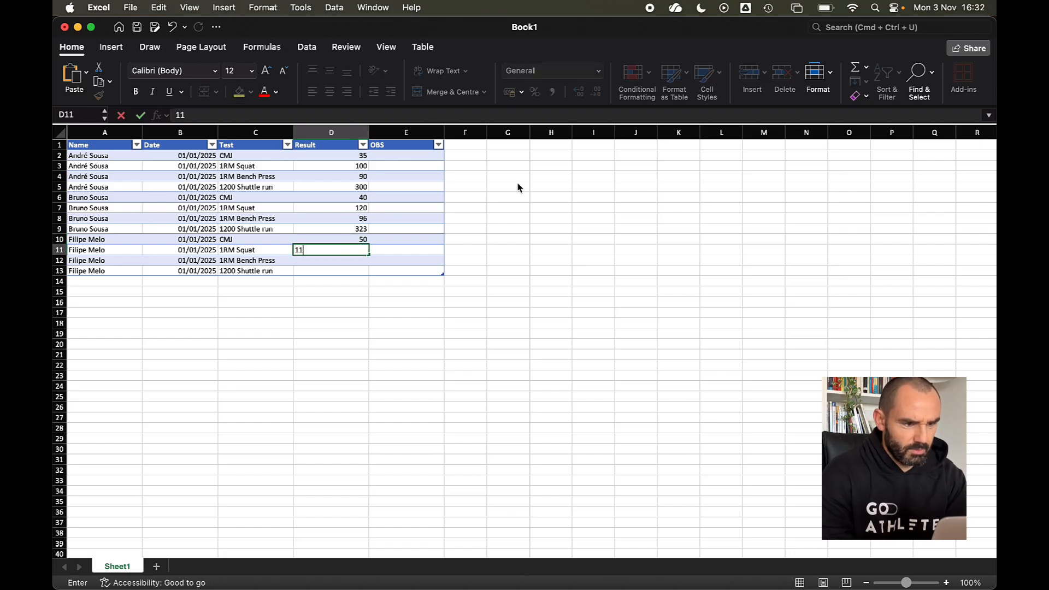
pyautogui.write('0')
pyautogui.press('Return')
pyautogui.write('70')
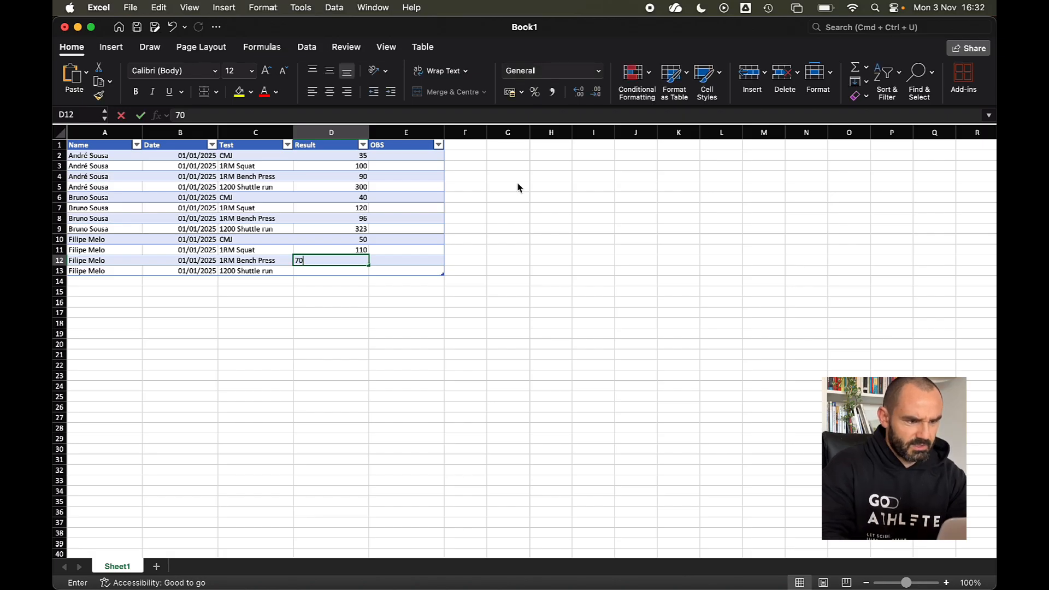
pyautogui.press('Return')
pyautogui.write('310')
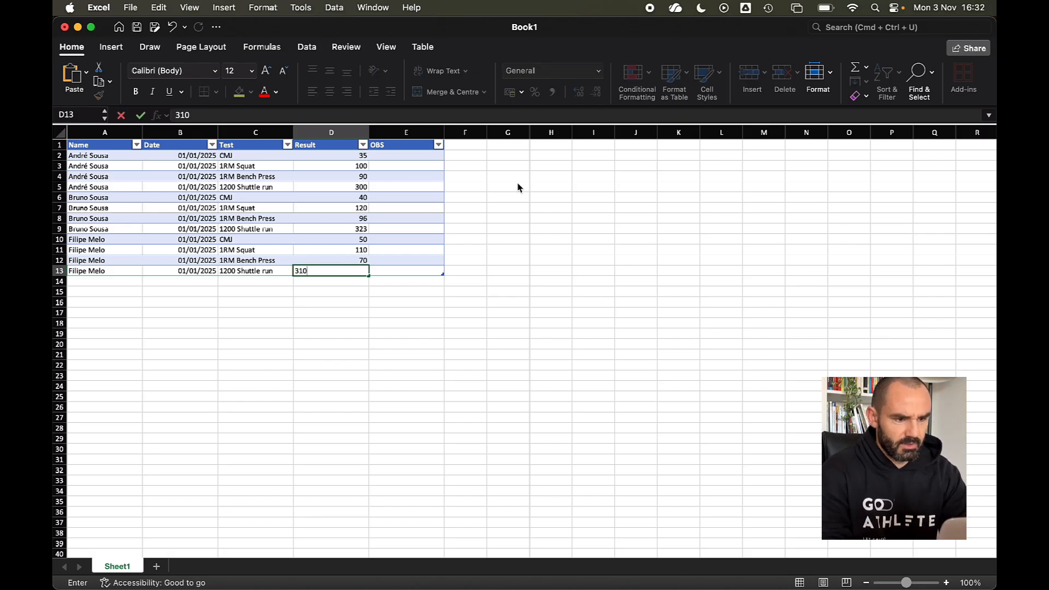
pyautogui.press('Return')
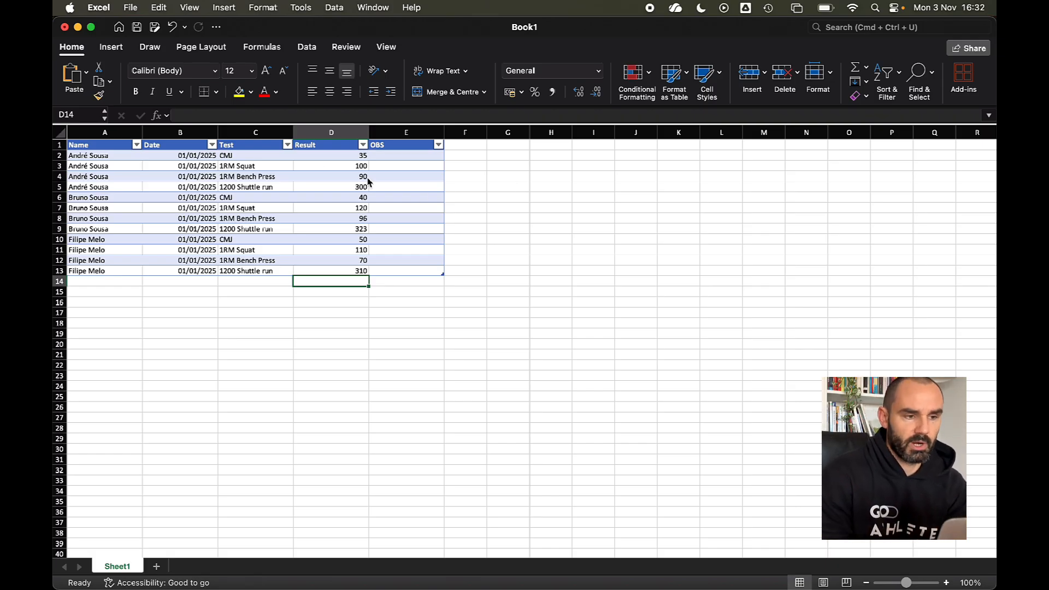
# - Filter the Test column to show only the CMJ rows
pyautogui.click(287, 145)
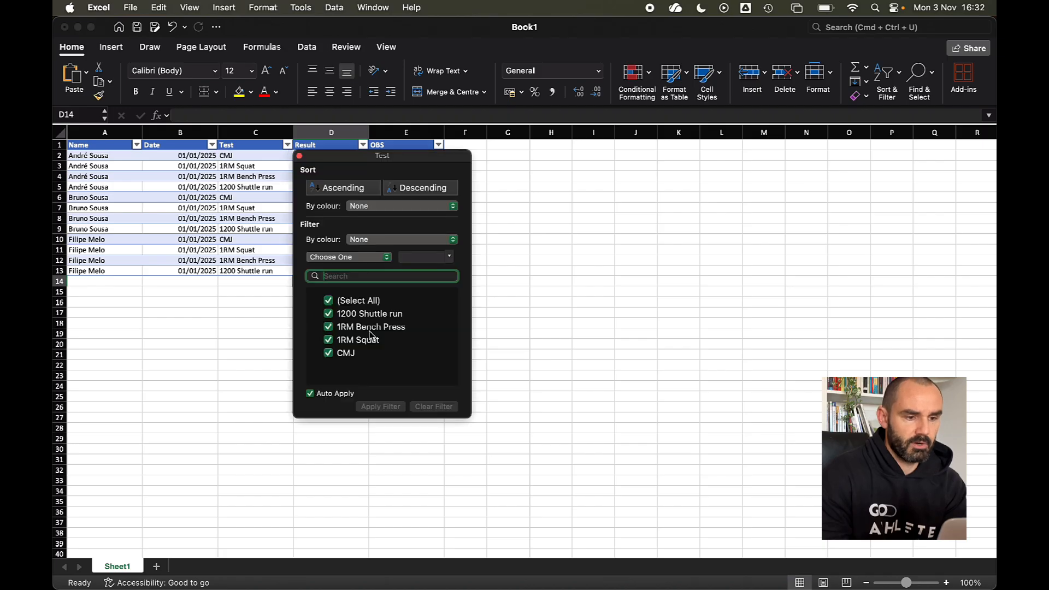
pyautogui.click(329, 301)
pyautogui.click(329, 353)
pyautogui.click(535, 377)
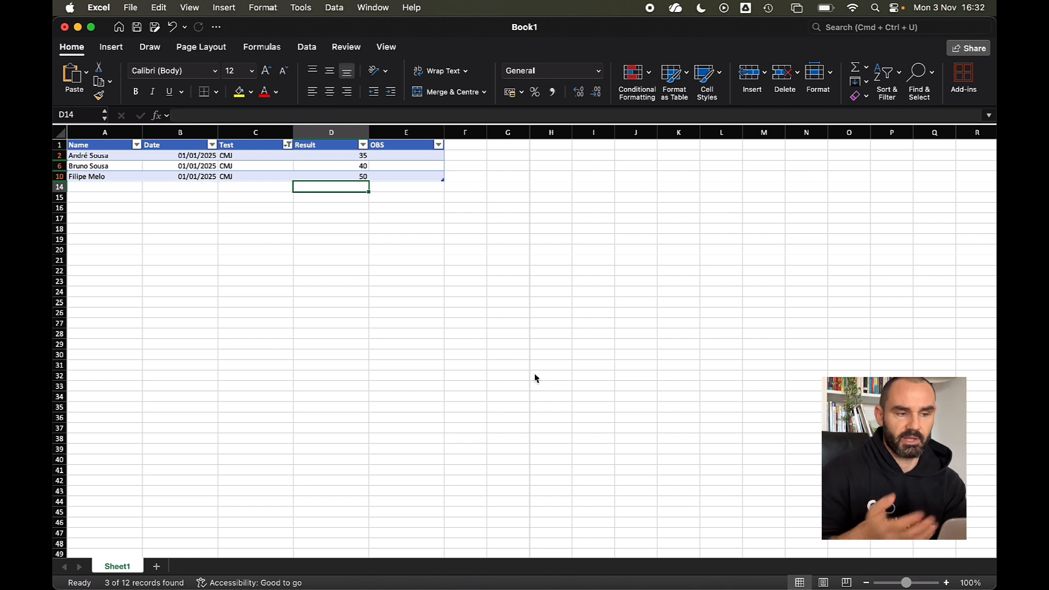
# - Look over the Date column filter options without changing anything
pyautogui.moveTo(191, 155); pyautogui.dragTo(191, 180)
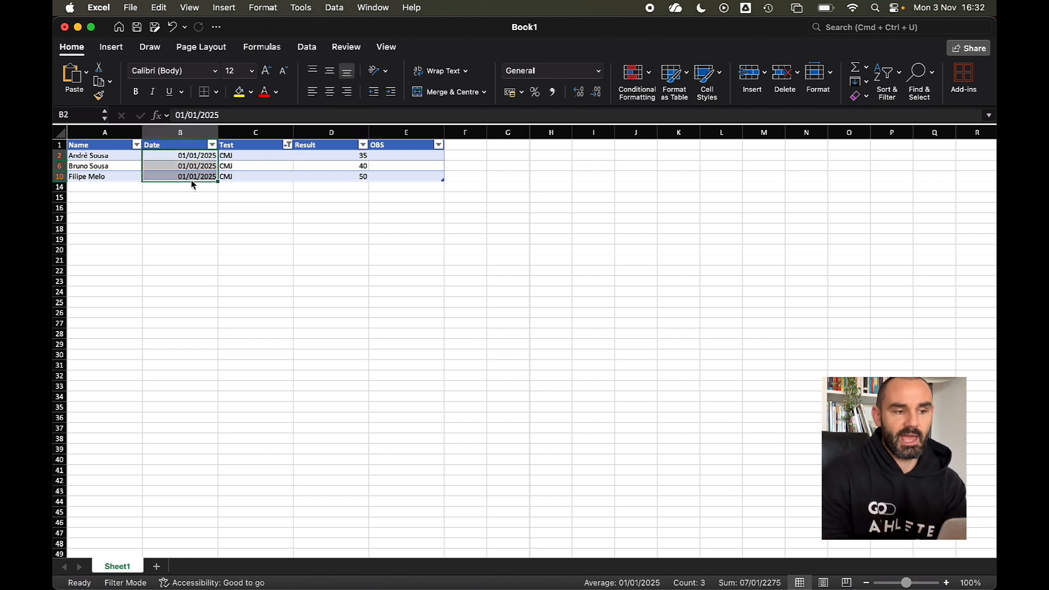
pyautogui.click(315, 249)
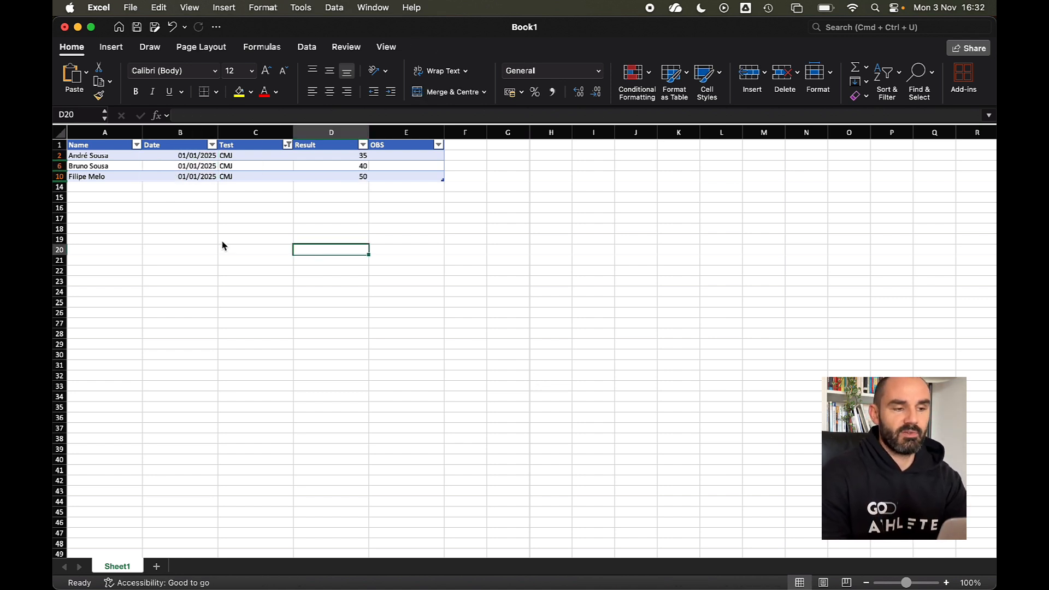
pyautogui.click(195, 189)
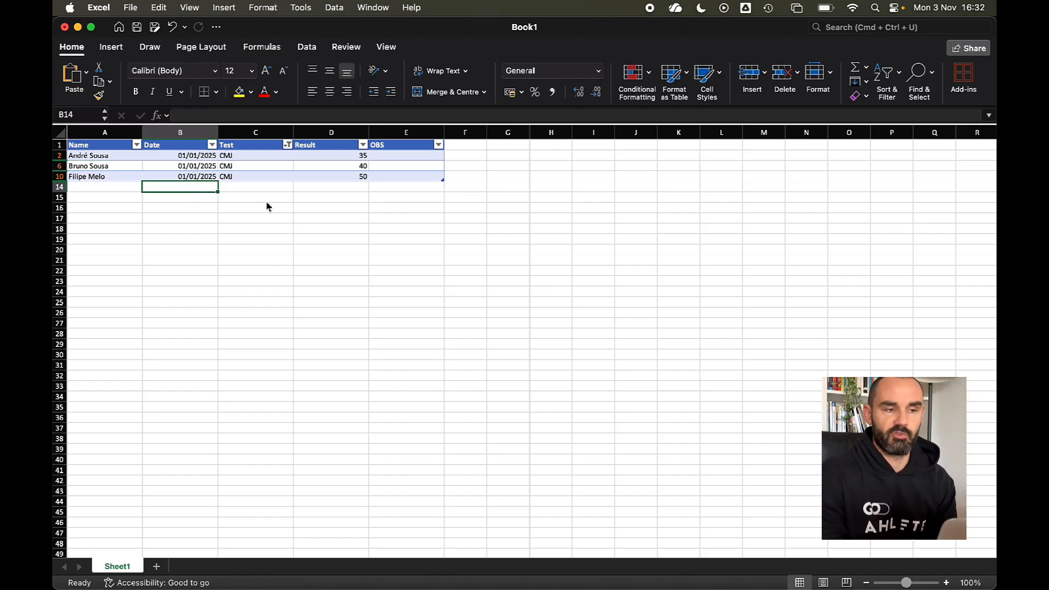
pyautogui.click(212, 144)
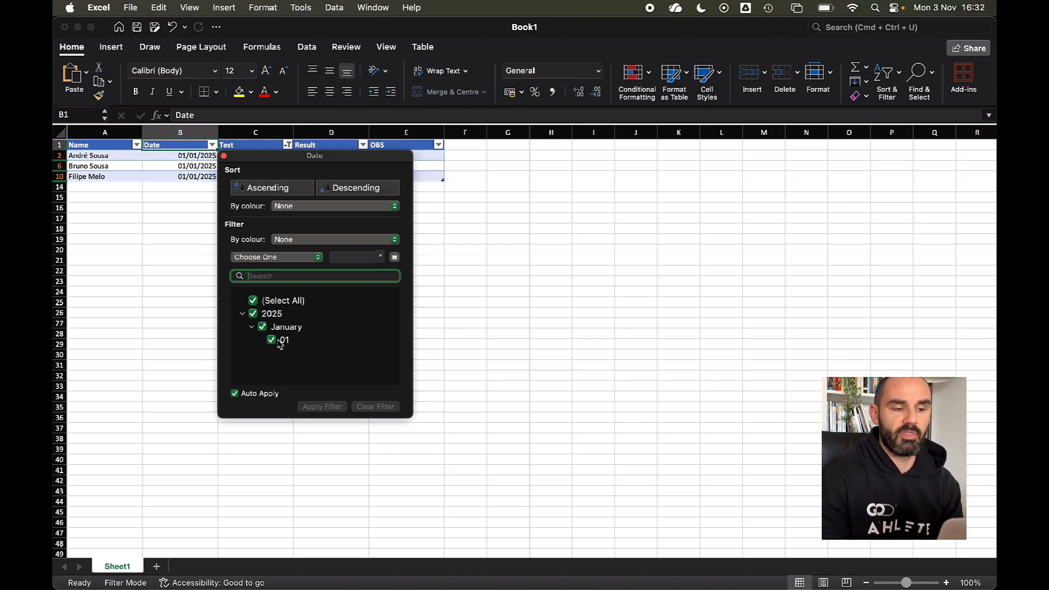
pyautogui.click(602, 316)
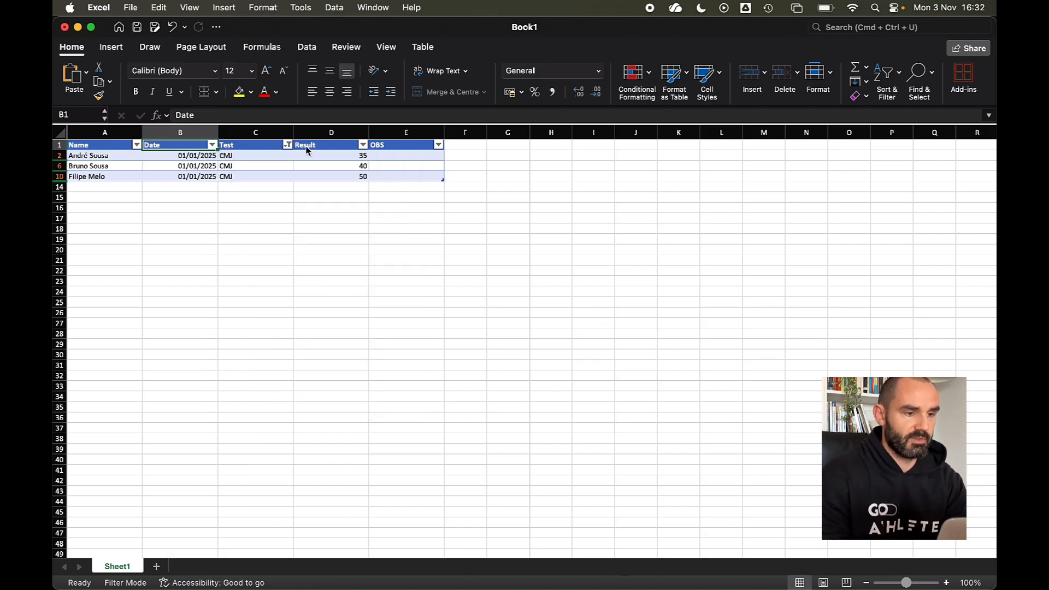
# - Restore all tests in the filter to show twelve rows, then select A2:B5
pyautogui.click(287, 145)
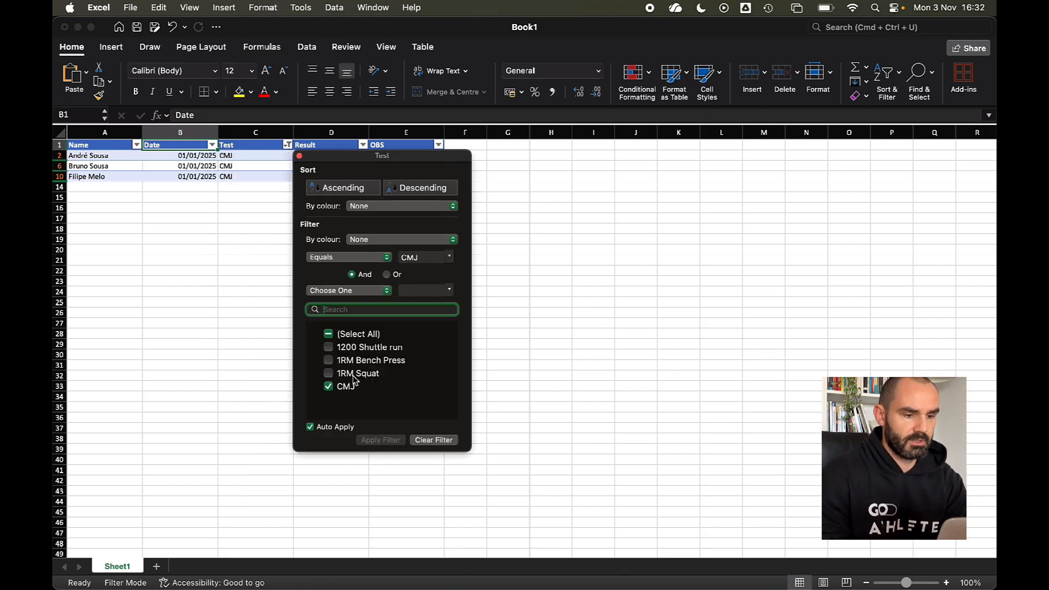
pyautogui.click(330, 340)
pyautogui.click(181, 379)
pyautogui.moveTo(94, 158); pyautogui.dragTo(173, 190)
# - Paste the first athlete's names and dates from A2:B5 into A14:B17
pyautogui.press('super+c')
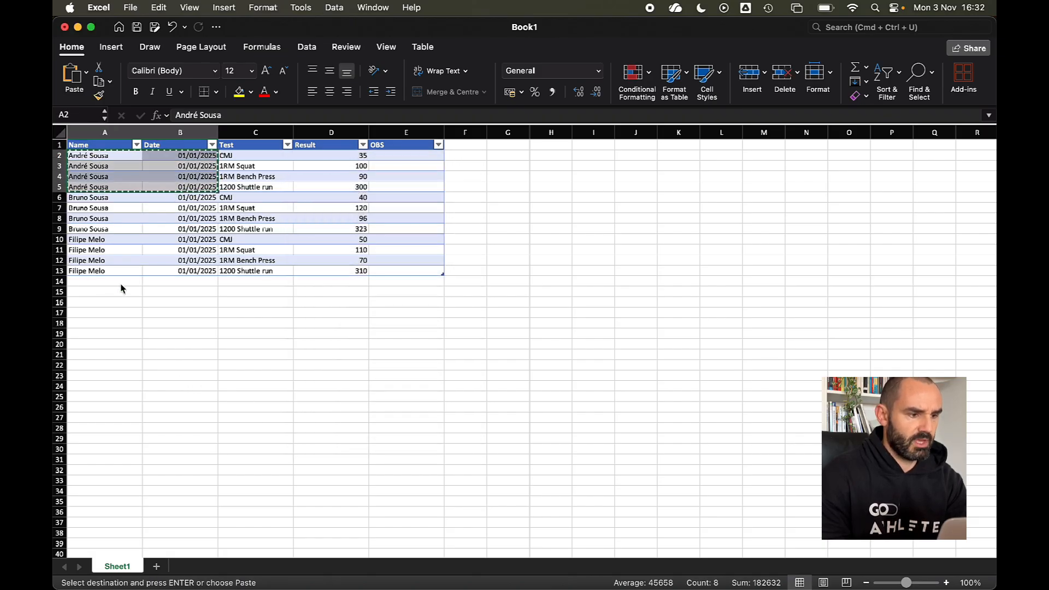
pyautogui.click(120, 282)
pyautogui.press('super+v')
# - Change the date in B14 to 02/05/2025
pyautogui.click(201, 283)
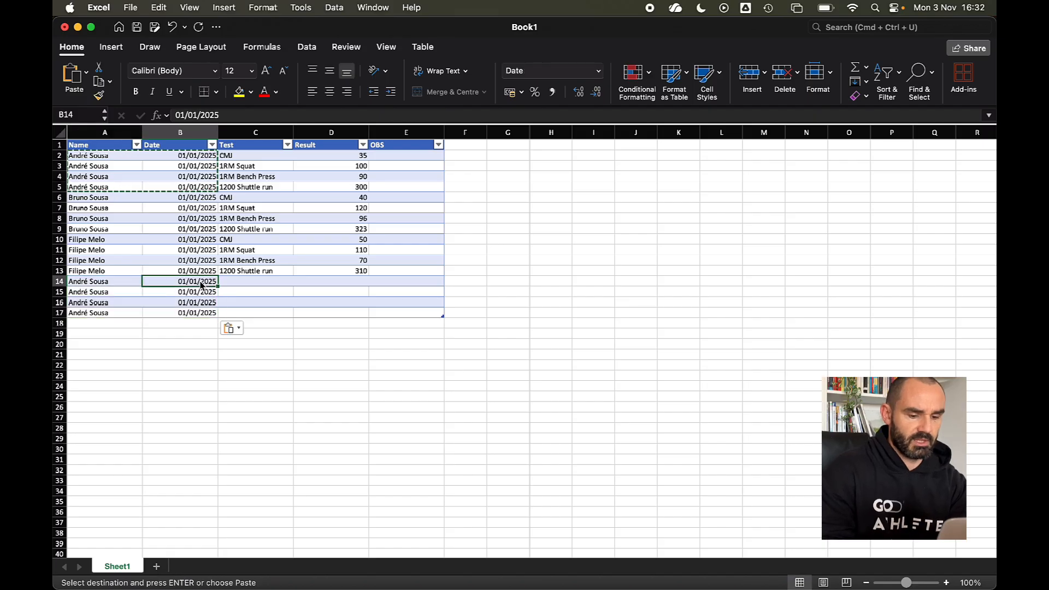
pyautogui.write('2/')
pyautogui.write('/5/2022')
pyautogui.press('BackSpace')
pyautogui.write('5')
pyautogui.press('Return')
pyautogui.click(200, 283)
pyautogui.doubleClick(147, 282)
pyautogui.press('BackSpace')
pyautogui.press('BackSpace')
pyautogui.write('2')
pyautogui.press('Return')
# - Copy the 02/05/2025 date from B14 into B15:B17
pyautogui.click(205, 283)
pyautogui.press('super+c')
pyautogui.moveTo(204, 293); pyautogui.dragTo(202, 316)
pyautogui.press('super+v')
# - Paste the four test names from C2:C5 into C14 and the results from D10:D13 into D14
pyautogui.moveTo(265, 156); pyautogui.dragTo(266, 188)
pyautogui.press('super+c')
pyautogui.click(253, 273)
pyautogui.click(247, 284)
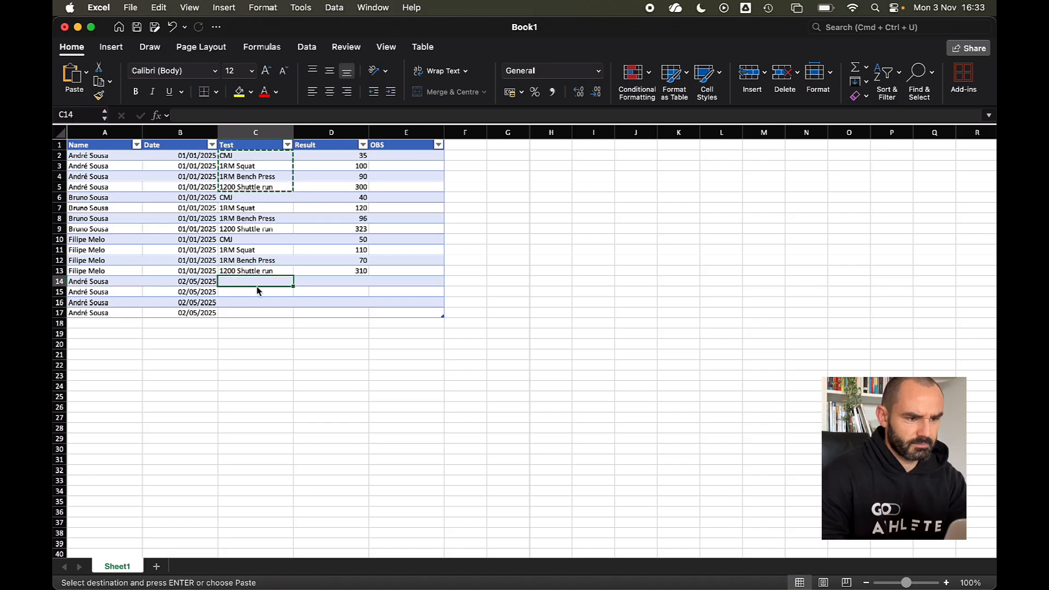
pyautogui.press('super+v')
pyautogui.moveTo(358, 242); pyautogui.dragTo(354, 272)
pyautogui.press('super+c')
pyautogui.click(323, 283)
pyautogui.press('super+v')
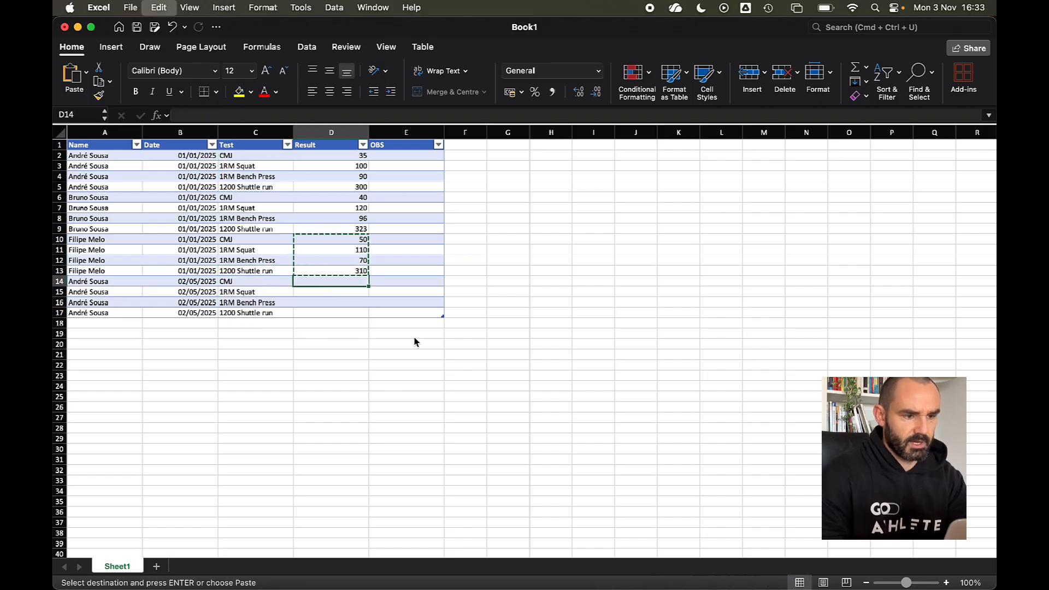
pyautogui.click(453, 358)
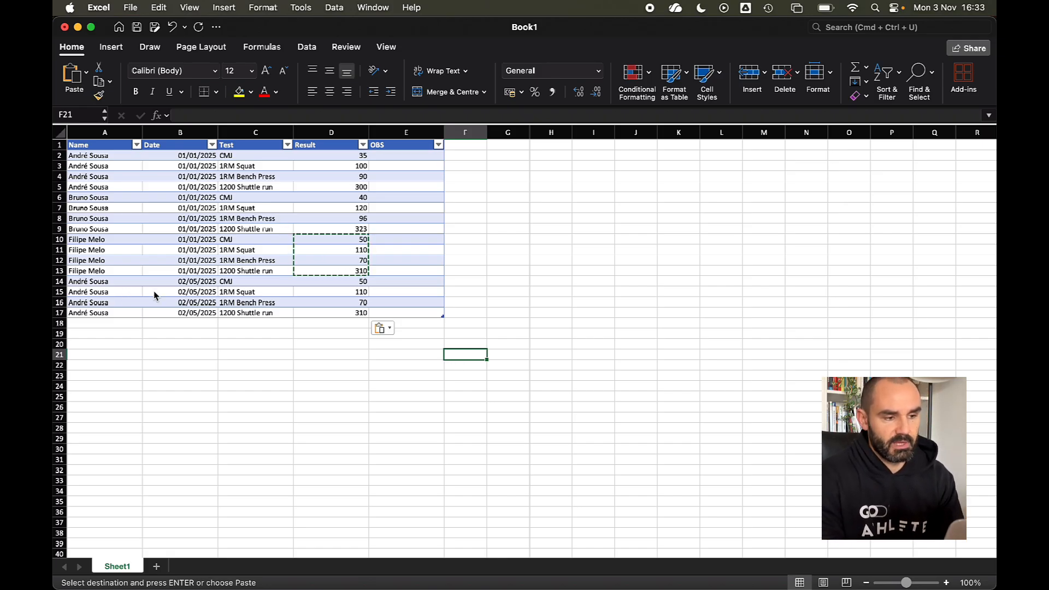
# - Filter the Name column to show only the first athlete
pyautogui.click(136, 144)
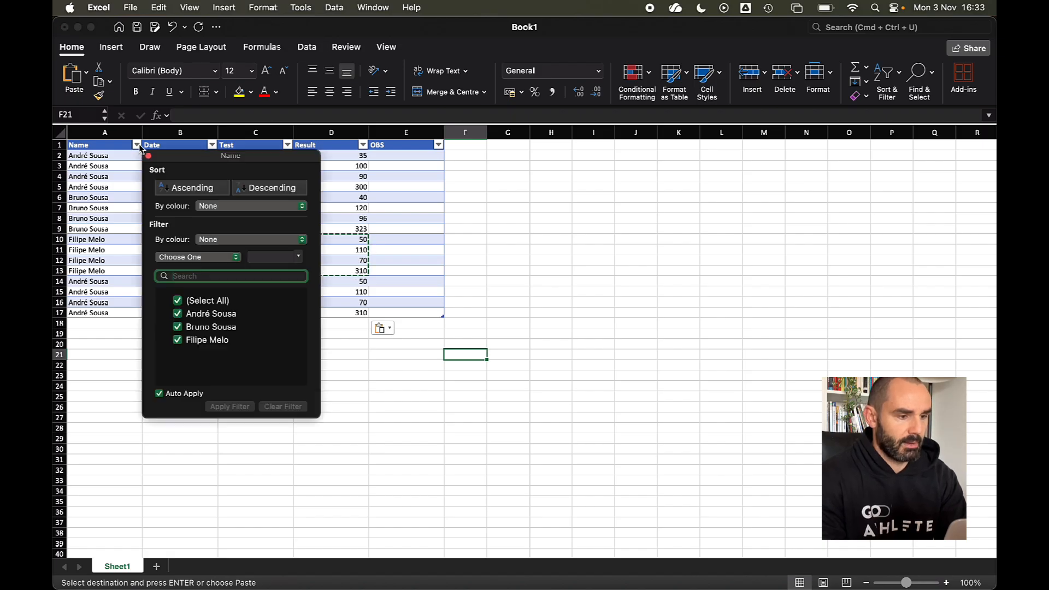
pyautogui.click(178, 300)
pyautogui.click(181, 315)
pyautogui.click(181, 315)
pyautogui.click(475, 377)
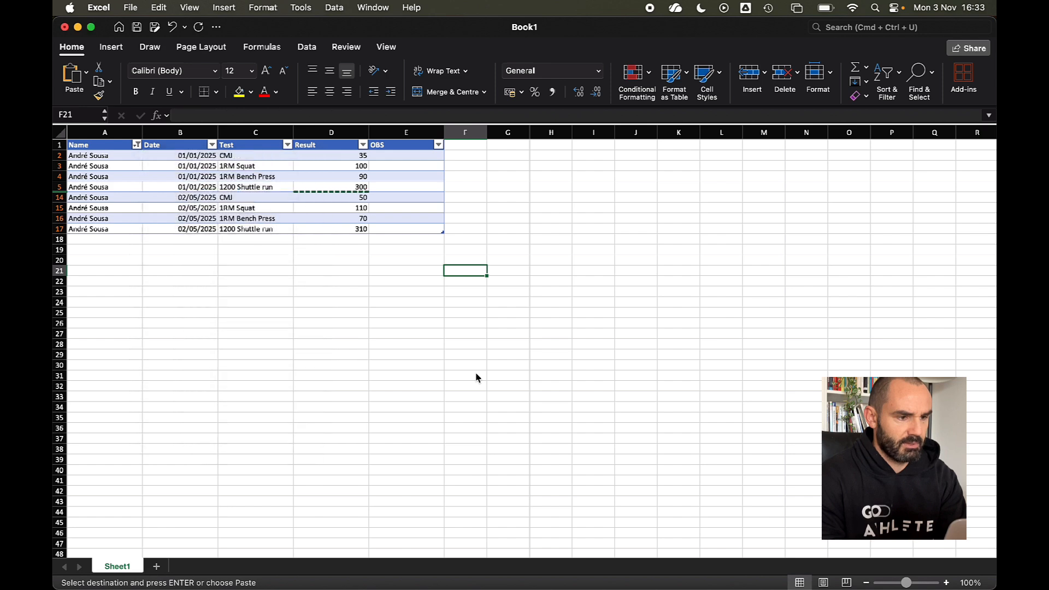
# - Filter the Test column to CMJ only, leaving results 35 and 50
pyautogui.moveTo(265, 155); pyautogui.dragTo(267, 230)
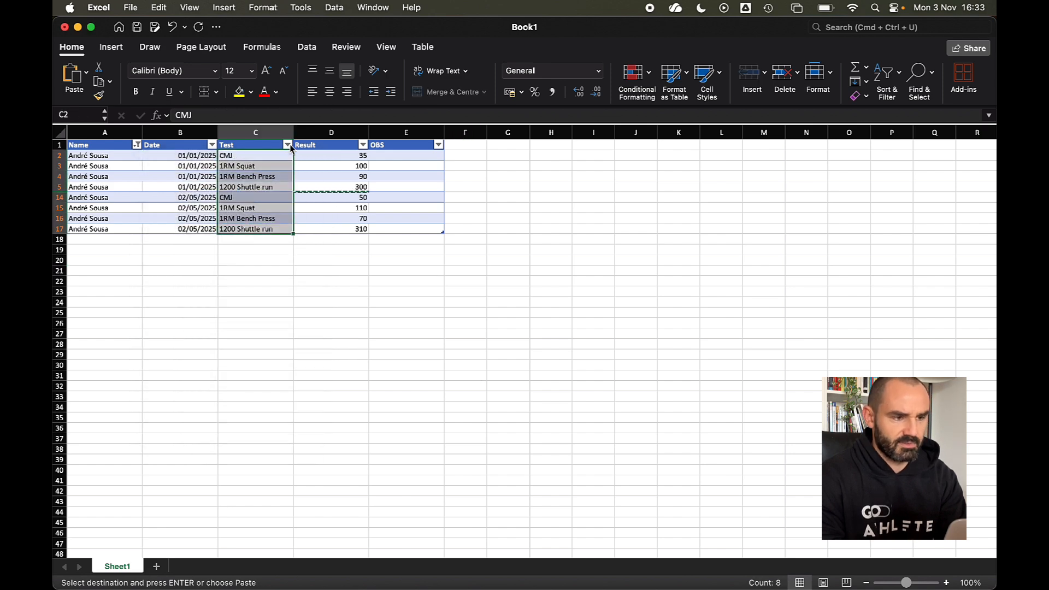
pyautogui.click(288, 145)
pyautogui.click(329, 302)
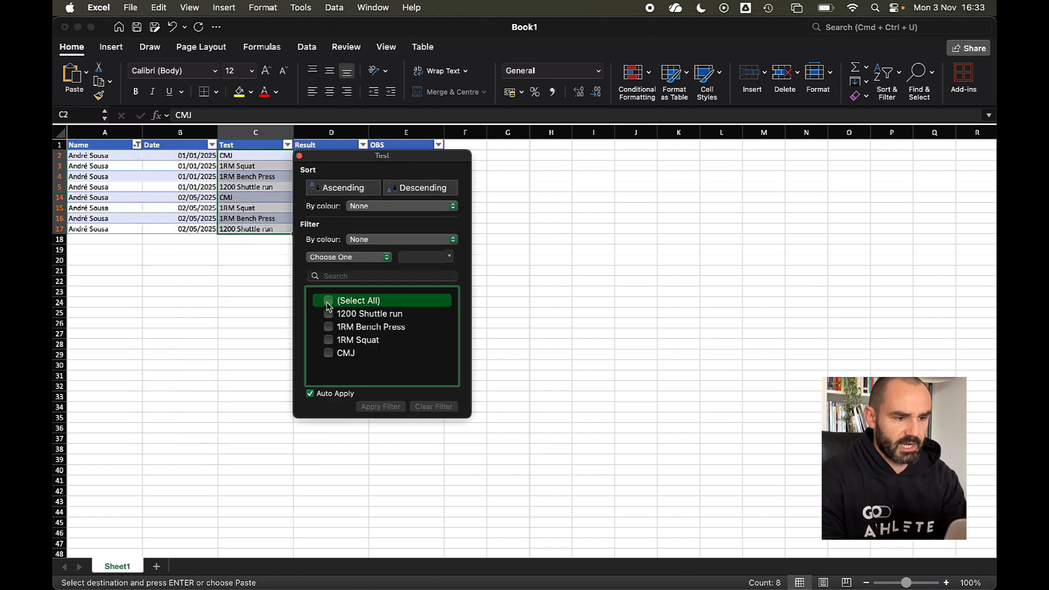
pyautogui.click(329, 355)
pyautogui.click(640, 282)
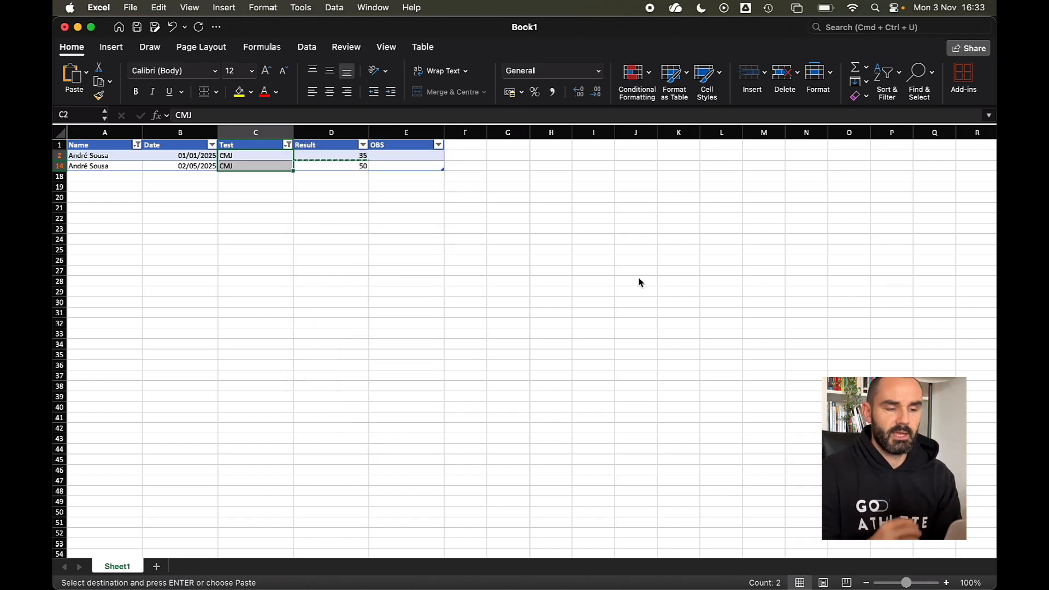
pyautogui.click(447, 349)
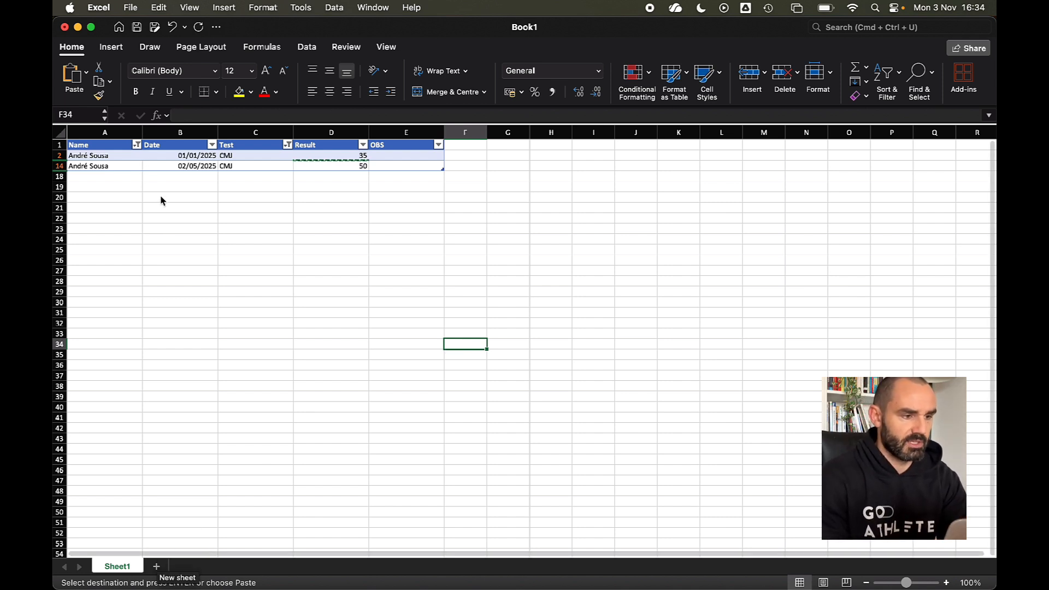
# - Clear the Name column filter so all athletes show again
pyautogui.click(137, 145)
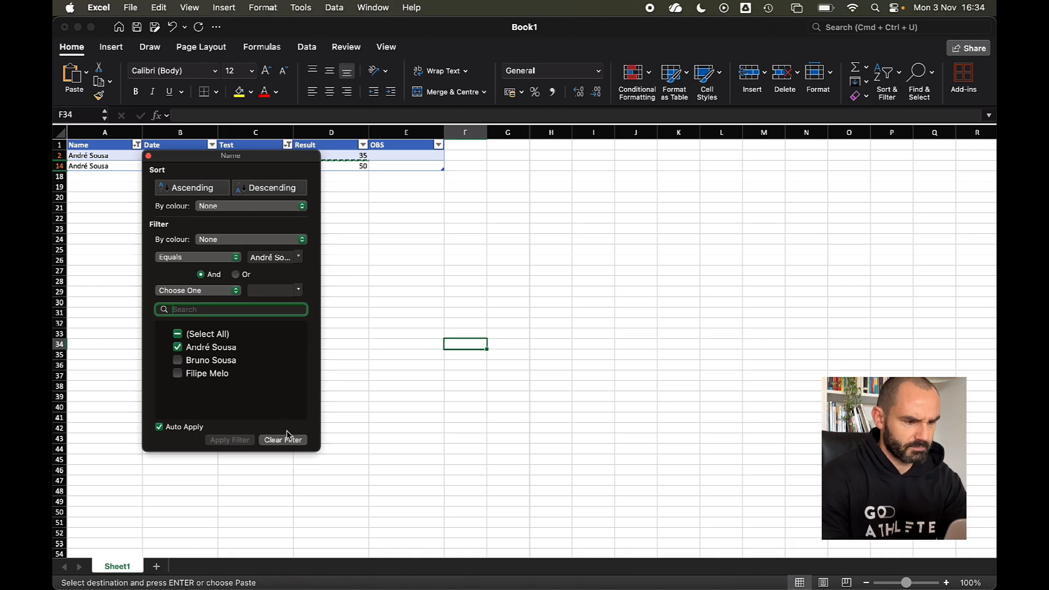
pyautogui.click(283, 440)
pyautogui.click(518, 358)
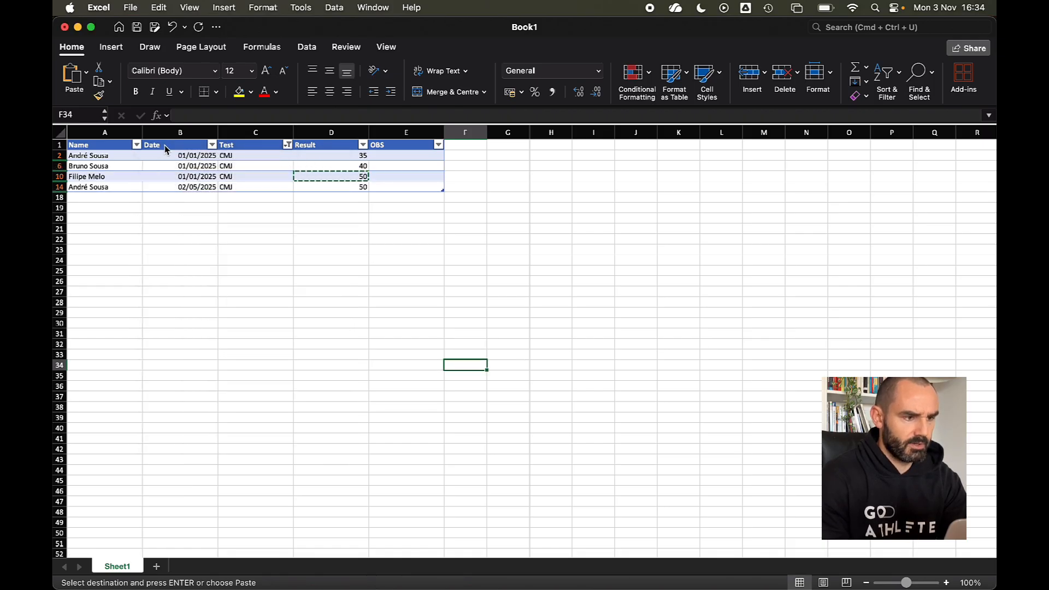
# - Clear the Test column filter and add a new blank Sheet2
pyautogui.click(289, 144)
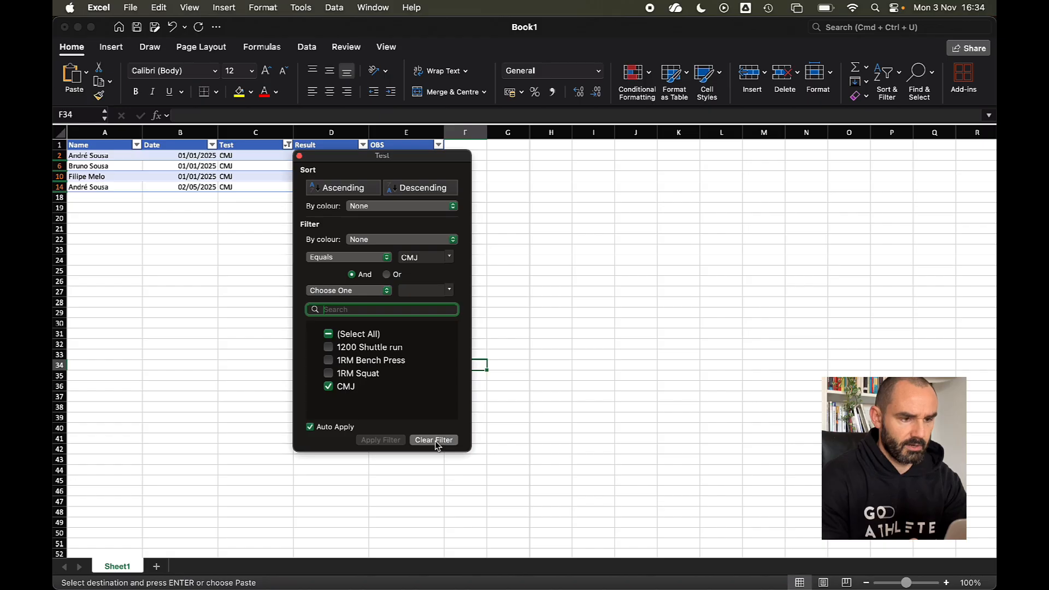
pyautogui.click(446, 441)
pyautogui.click(235, 472)
pyautogui.click(157, 566)
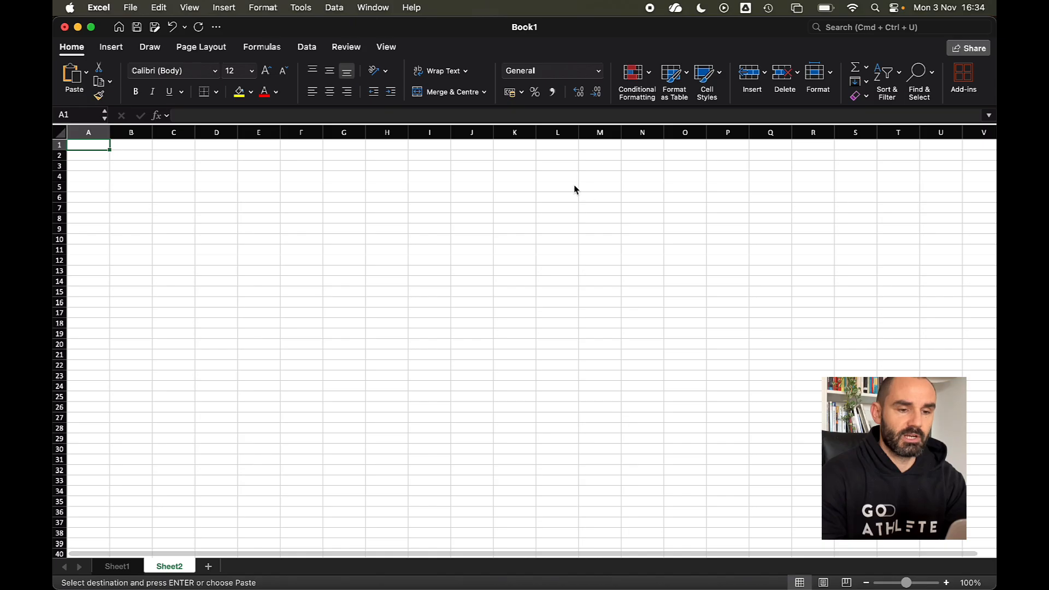
# - Select L3 on Sheet2, then check the data table's name on Sheet1
pyautogui.click(560, 166)
pyautogui.click(108, 48)
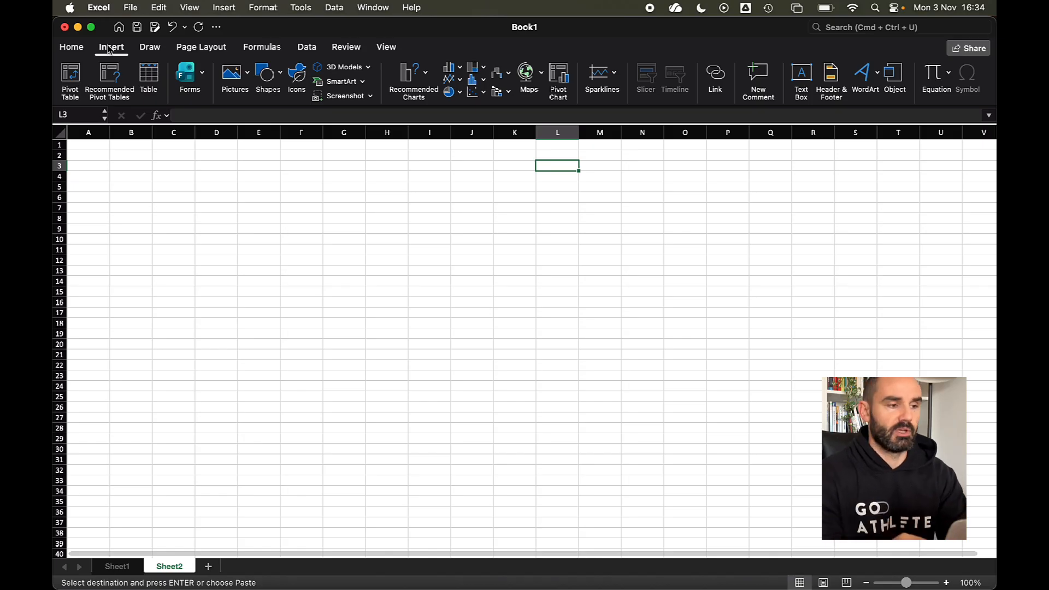
pyautogui.click(70, 77)
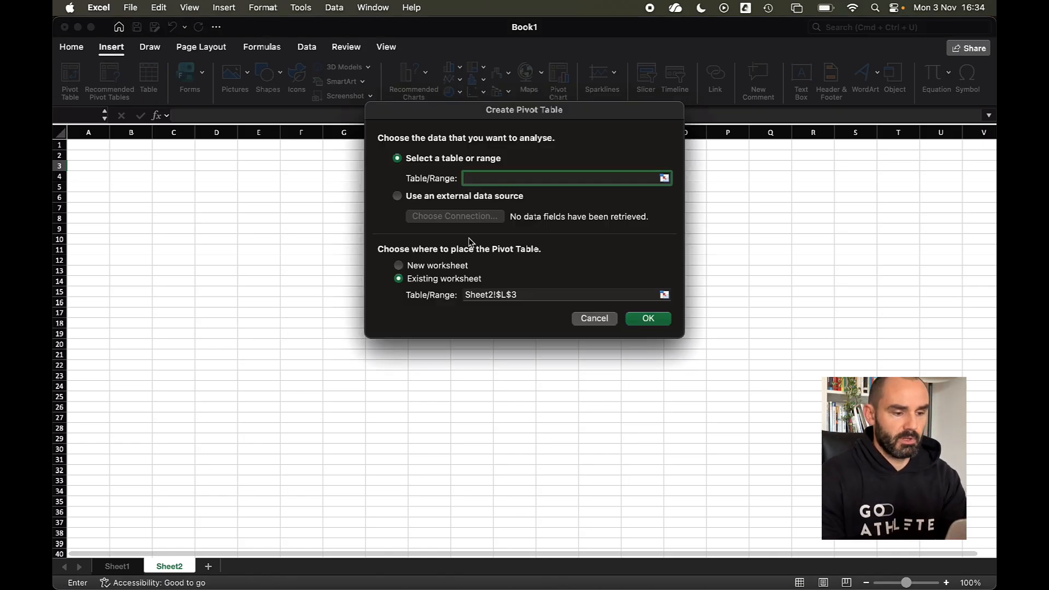
pyautogui.click(600, 320)
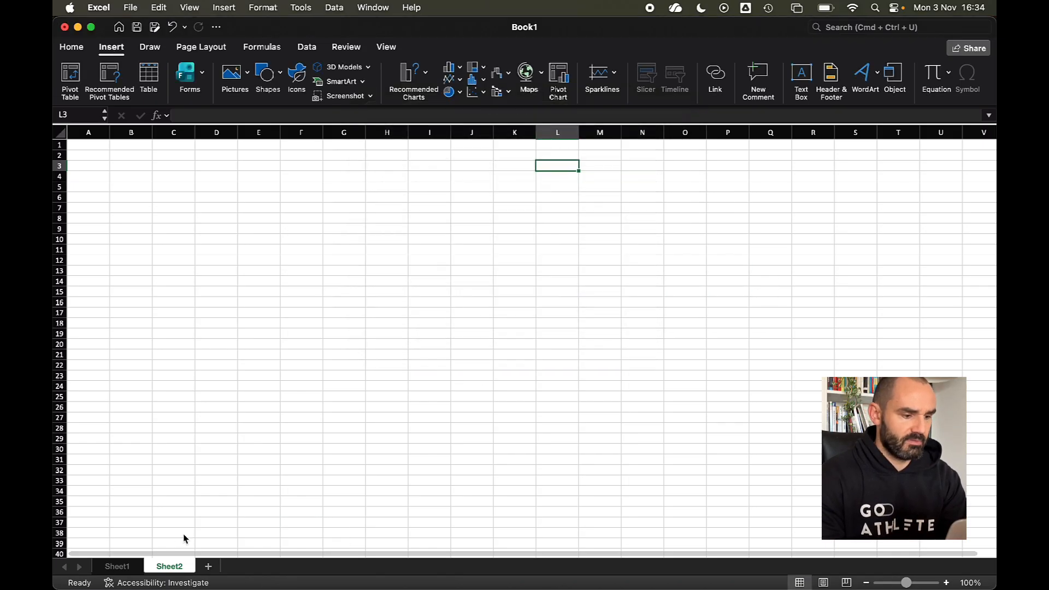
pyautogui.click(123, 570)
pyautogui.click(125, 230)
pyautogui.click(422, 47)
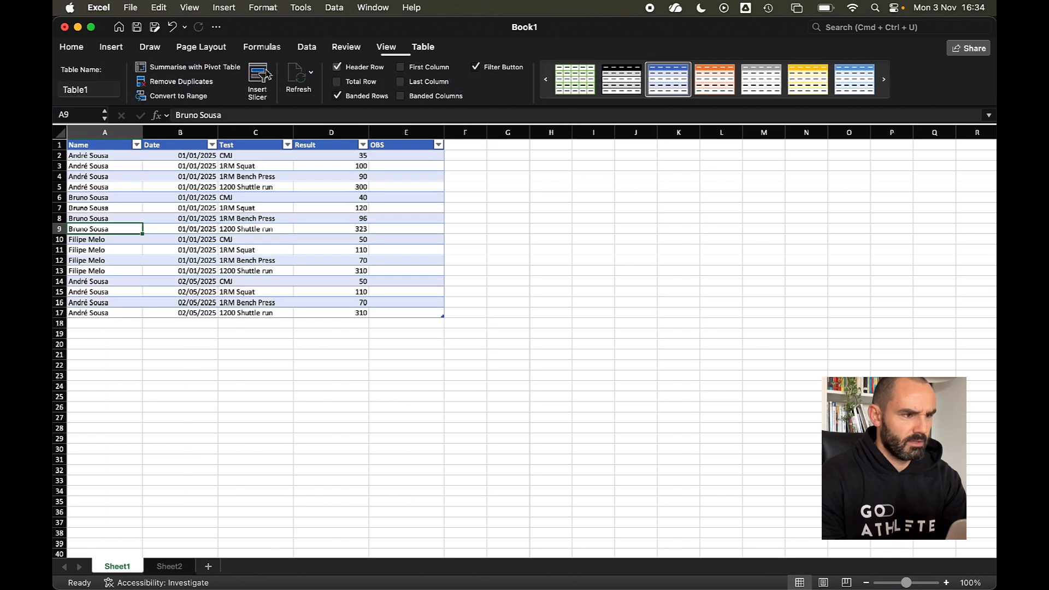
pyautogui.click(169, 567)
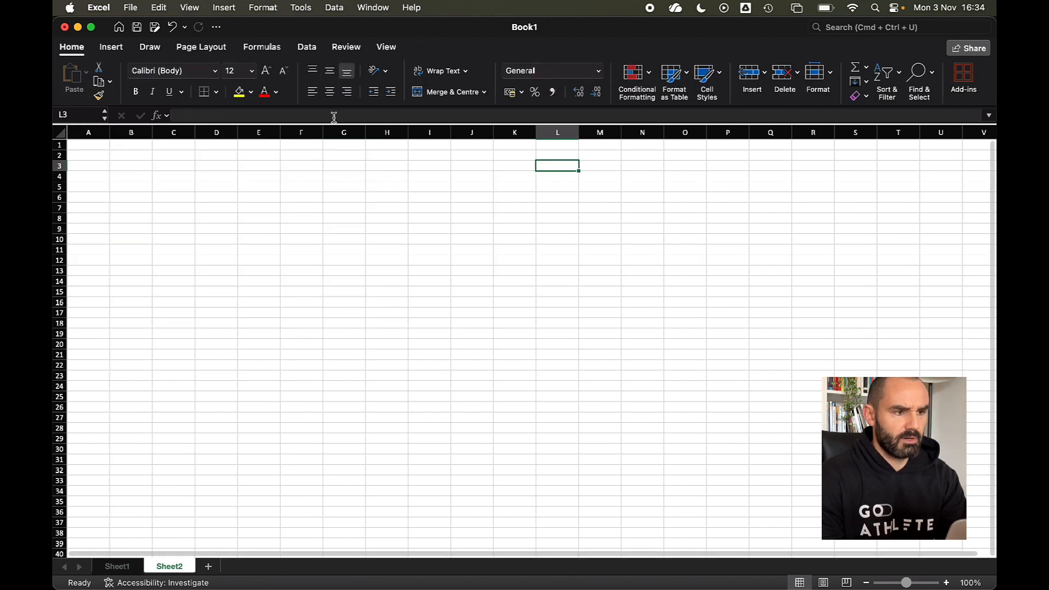
# - Insert a PivotTable from table1 at Sheet2!$L$3
pyautogui.click(111, 47)
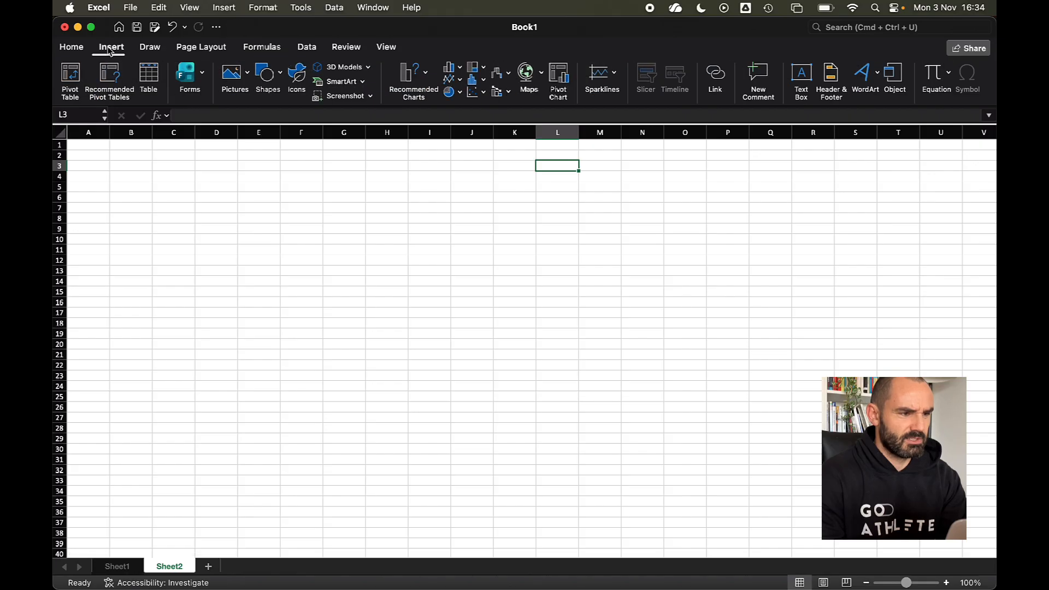
pyautogui.click(79, 75)
pyautogui.write('table1')
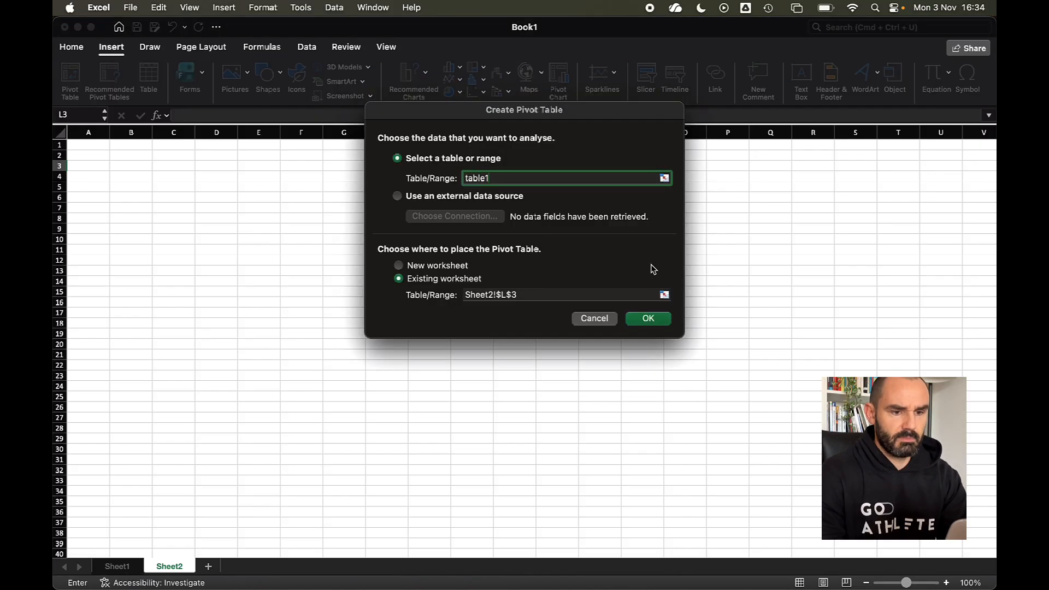
pyautogui.click(648, 318)
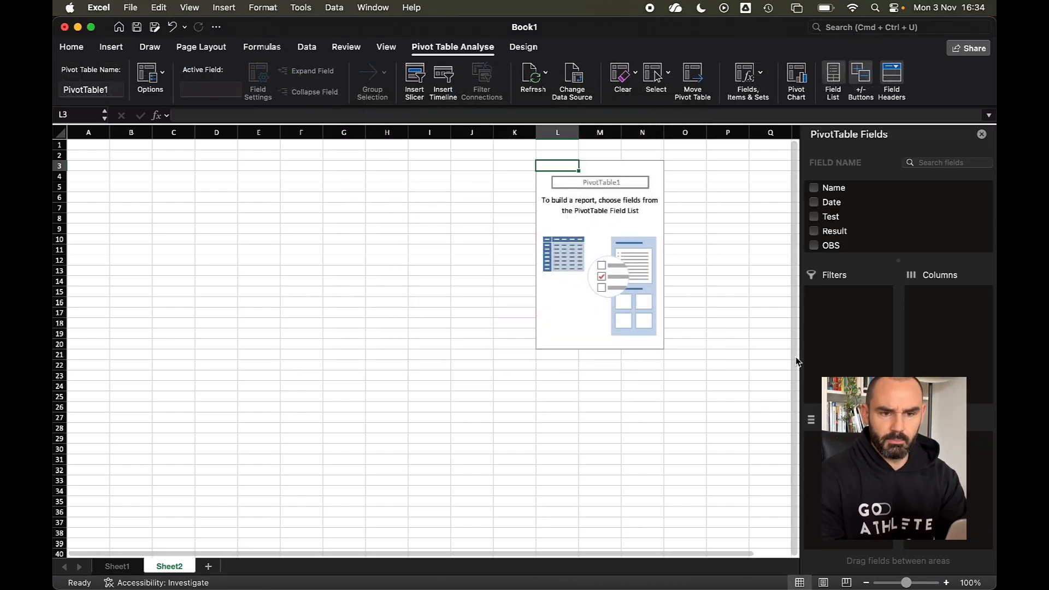
# - Put Name and Test in the PivotTable filters and Sum of Result in Values
pyautogui.moveTo(839, 194); pyautogui.dragTo(846, 356)
pyautogui.moveTo(835, 219); pyautogui.dragTo(841, 355)
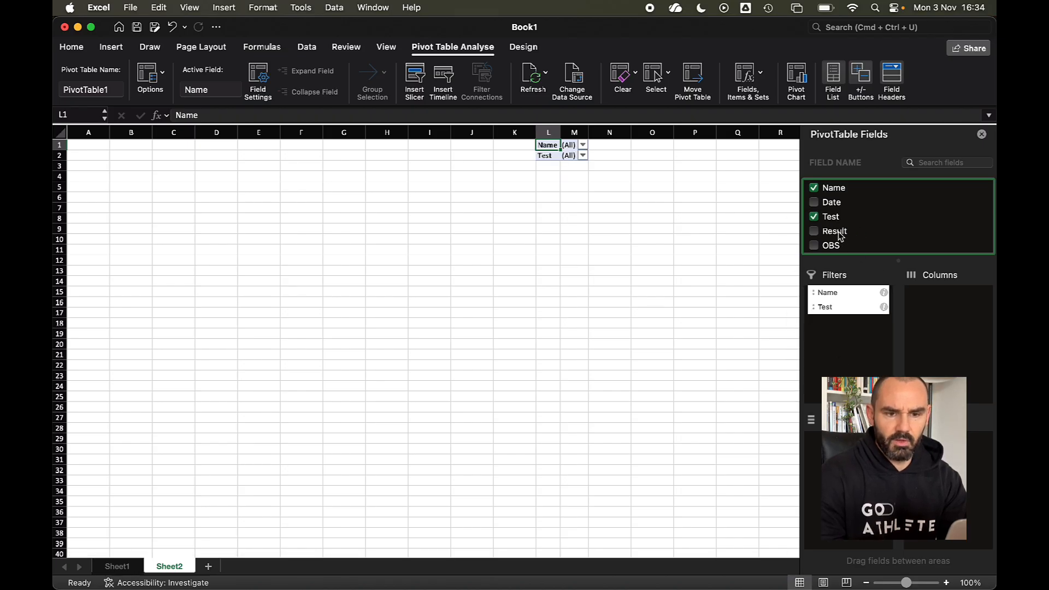
pyautogui.moveTo(837, 232); pyautogui.dragTo(977, 499)
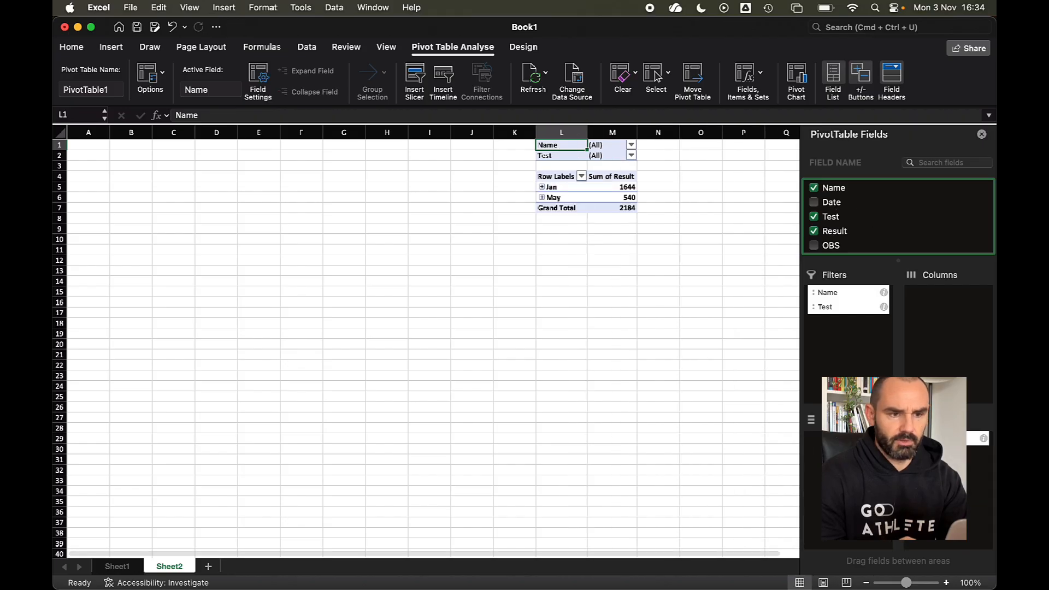
# - Place Date in Rows without the Months grouping, so full dates show
pyautogui.click(683, 279)
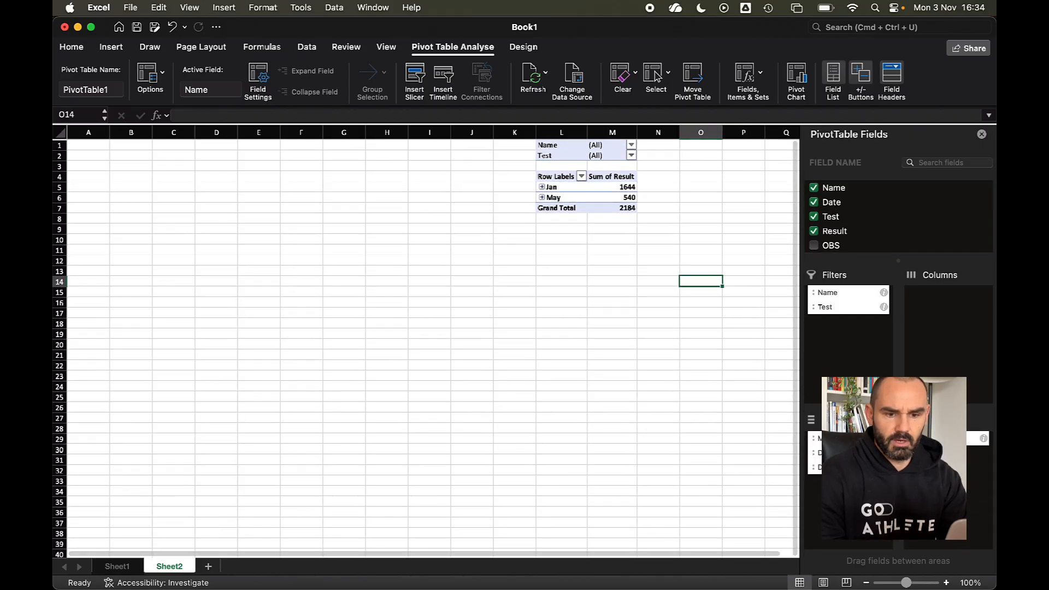
pyautogui.click(615, 188)
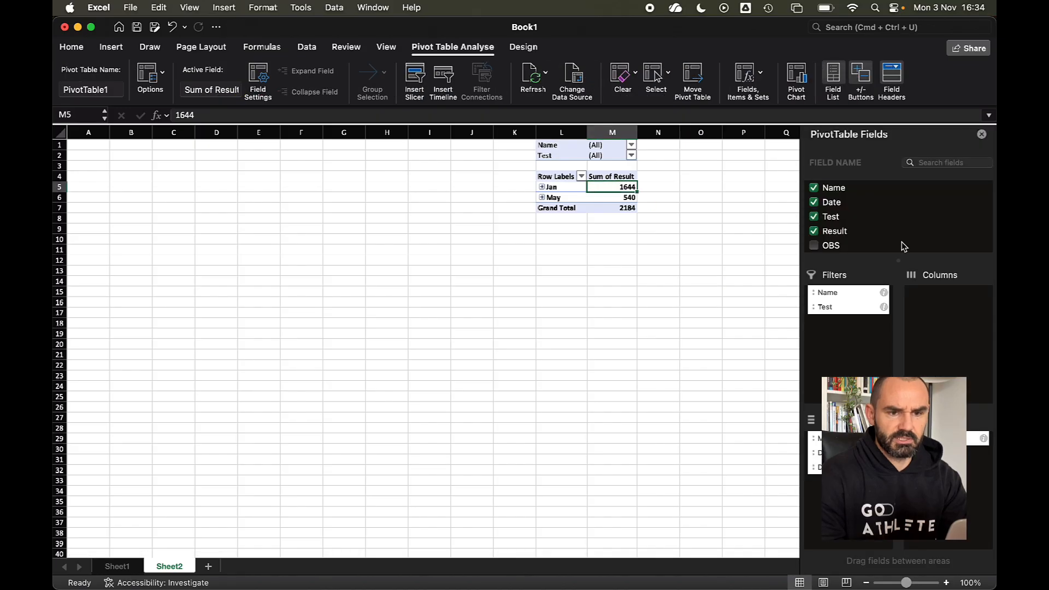
pyautogui.moveTo(817, 439); pyautogui.dragTo(855, 195)
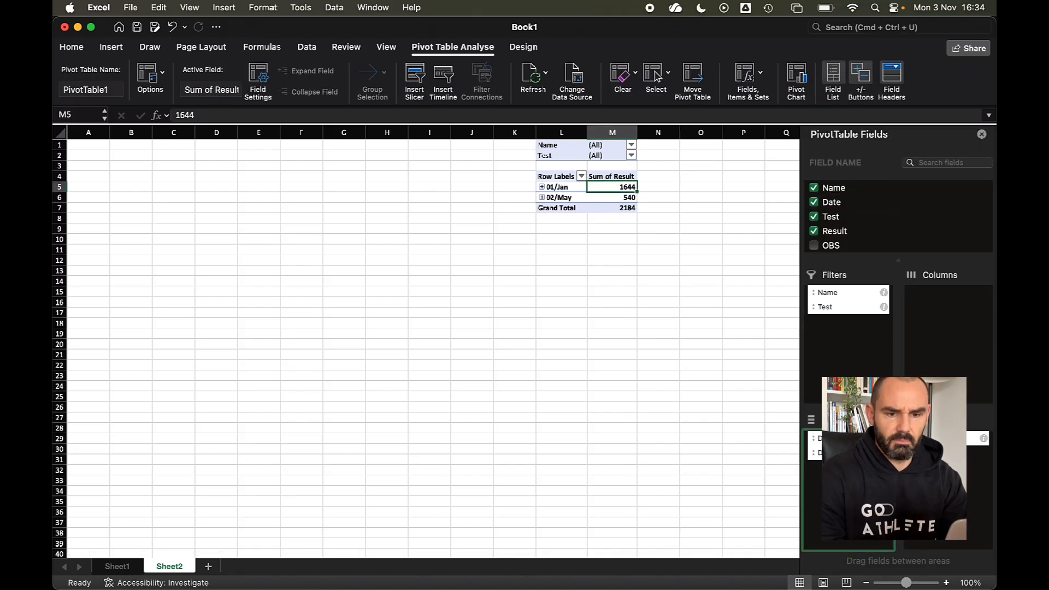
pyautogui.moveTo(817, 452); pyautogui.dragTo(881, 221)
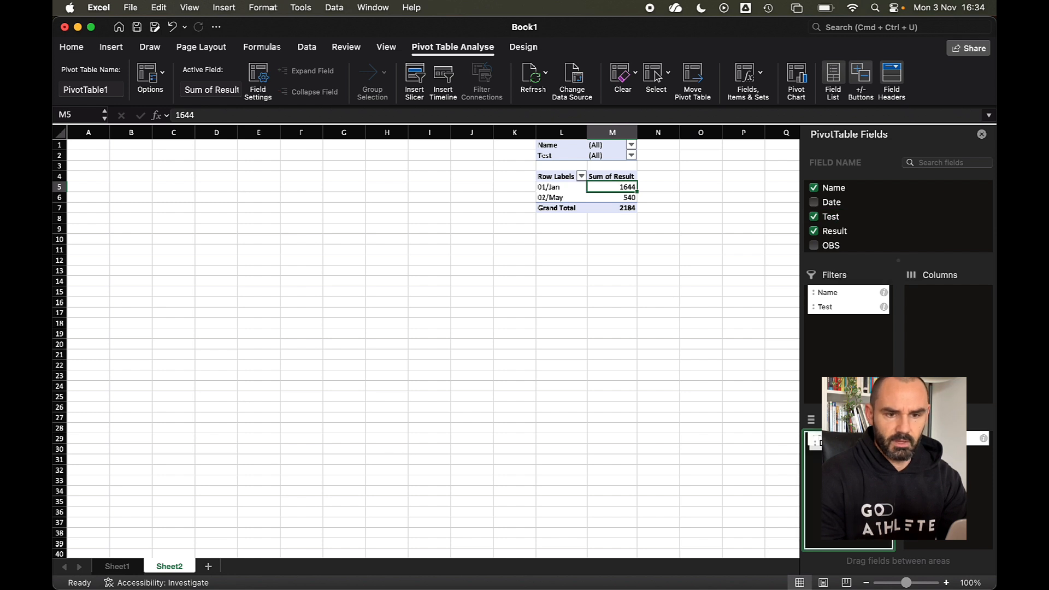
pyautogui.moveTo(847, 439); pyautogui.dragTo(896, 227)
pyautogui.moveTo(831, 202); pyautogui.dragTo(852, 464)
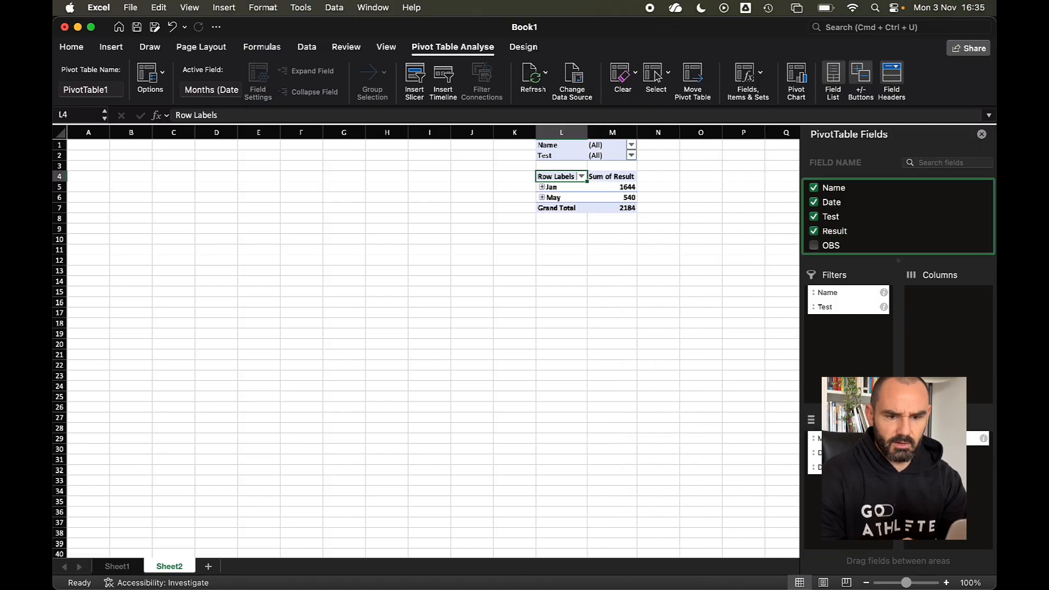
pyautogui.moveTo(814, 438); pyautogui.dragTo(870, 191)
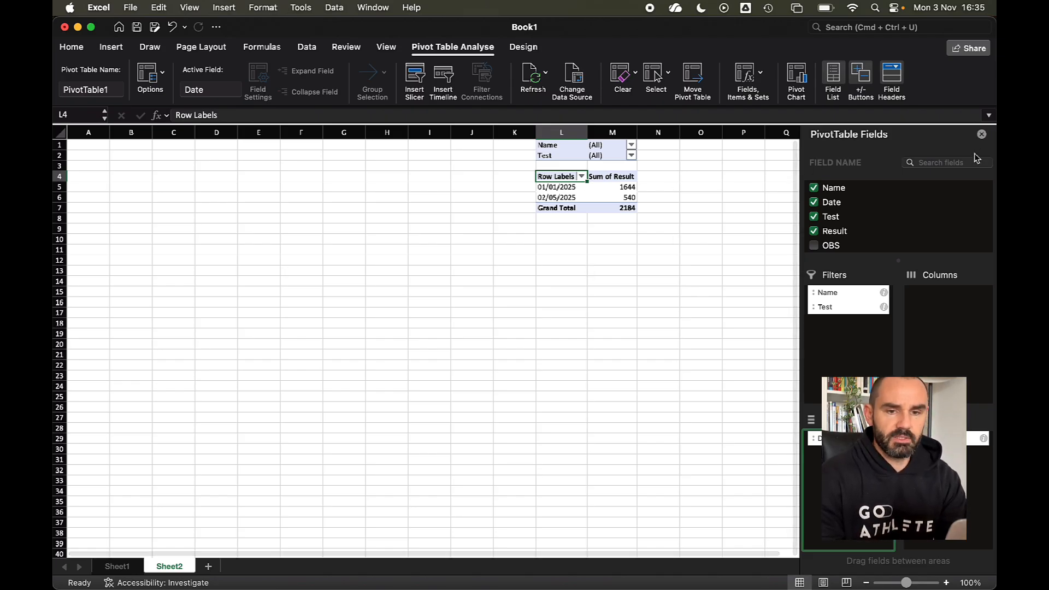
# - Filter the PivotTable's Name field to the first athlete only
pyautogui.click(982, 134)
pyautogui.click(632, 145)
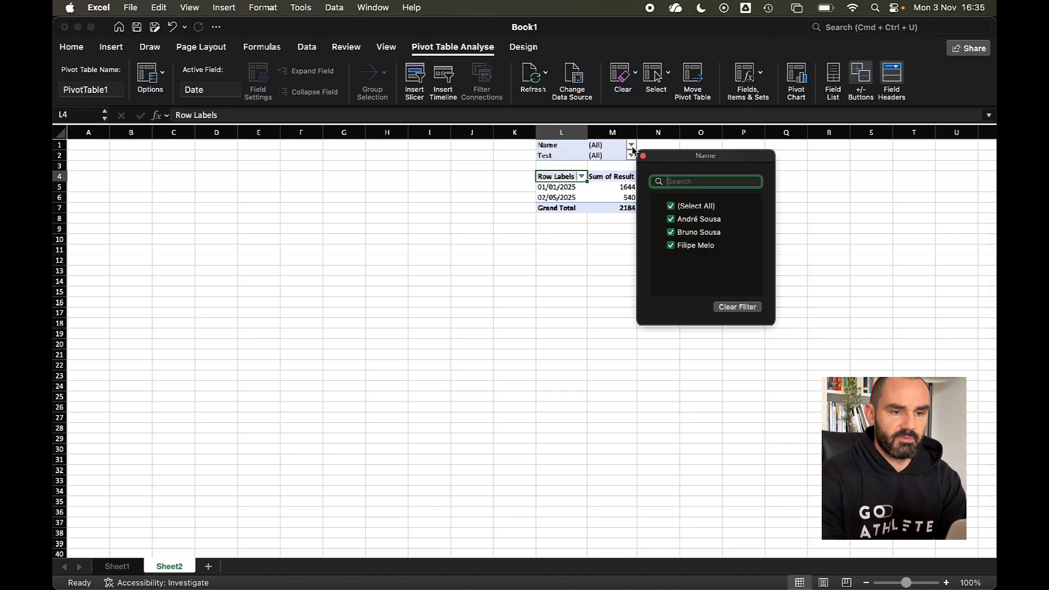
pyautogui.click(671, 206)
pyautogui.click(672, 219)
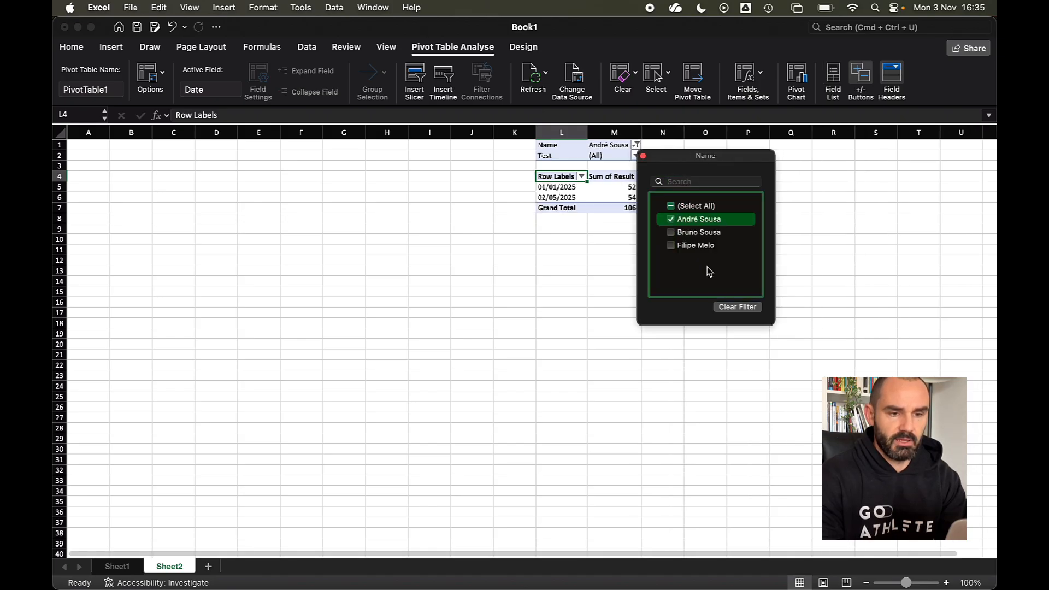
pyautogui.click(533, 255)
# - Set the Test filter to CMJ only, giving 35 and 50, total 85
pyautogui.click(636, 156)
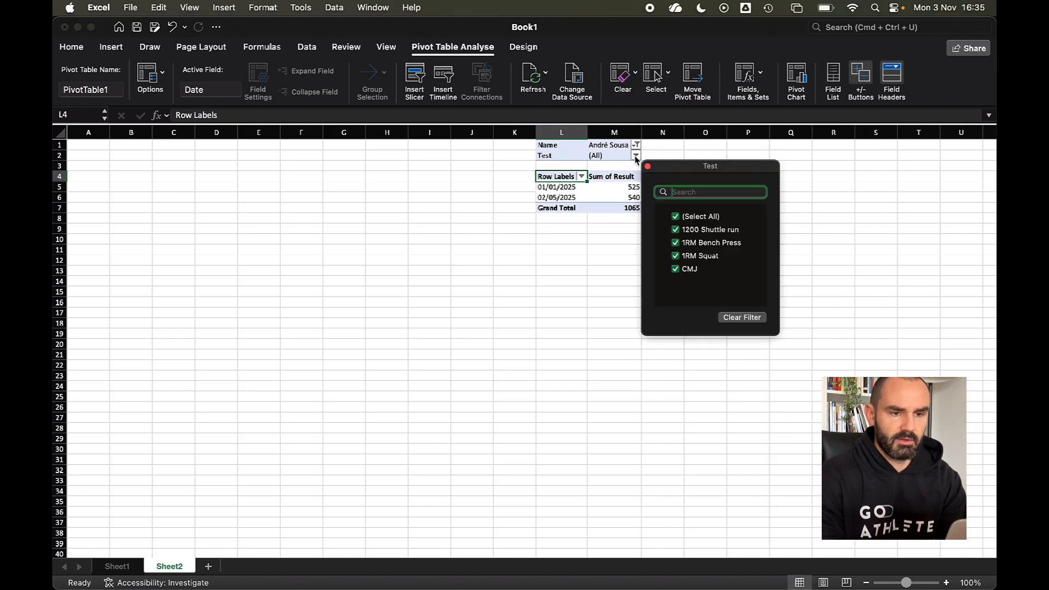
pyautogui.click(675, 268)
pyautogui.click(676, 217)
pyautogui.click(676, 217)
pyautogui.click(680, 272)
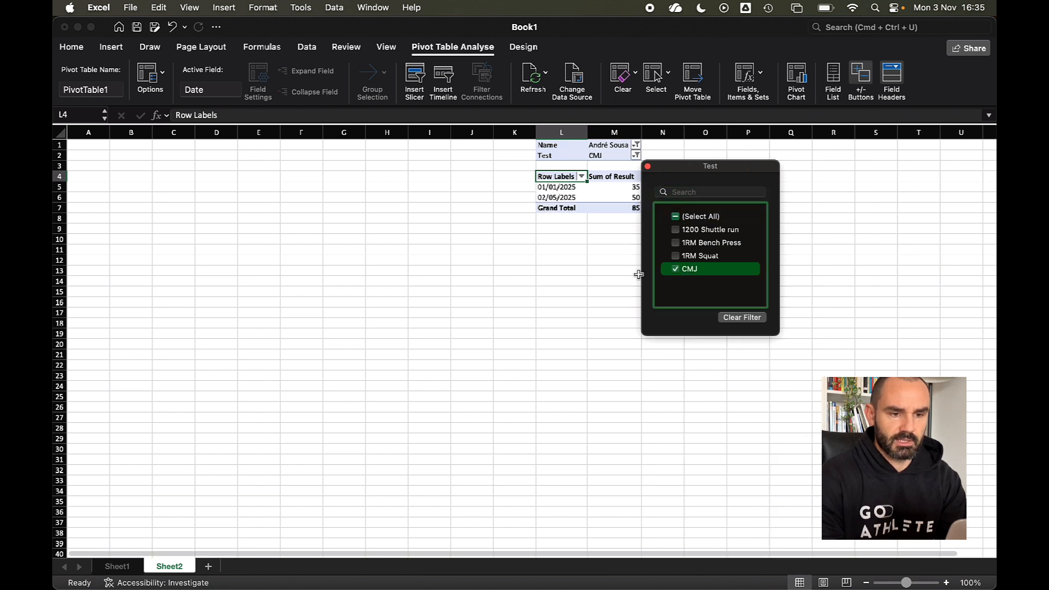
pyautogui.click(549, 285)
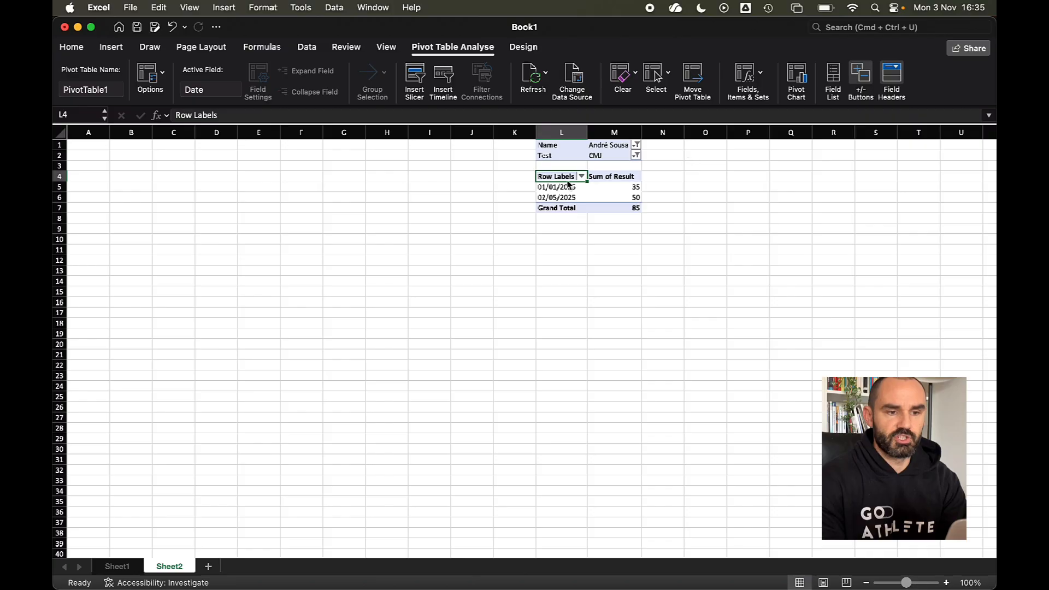
# - Create a column PivotChart and position it, widened, near the sheet's top-left
pyautogui.click(813, 76)
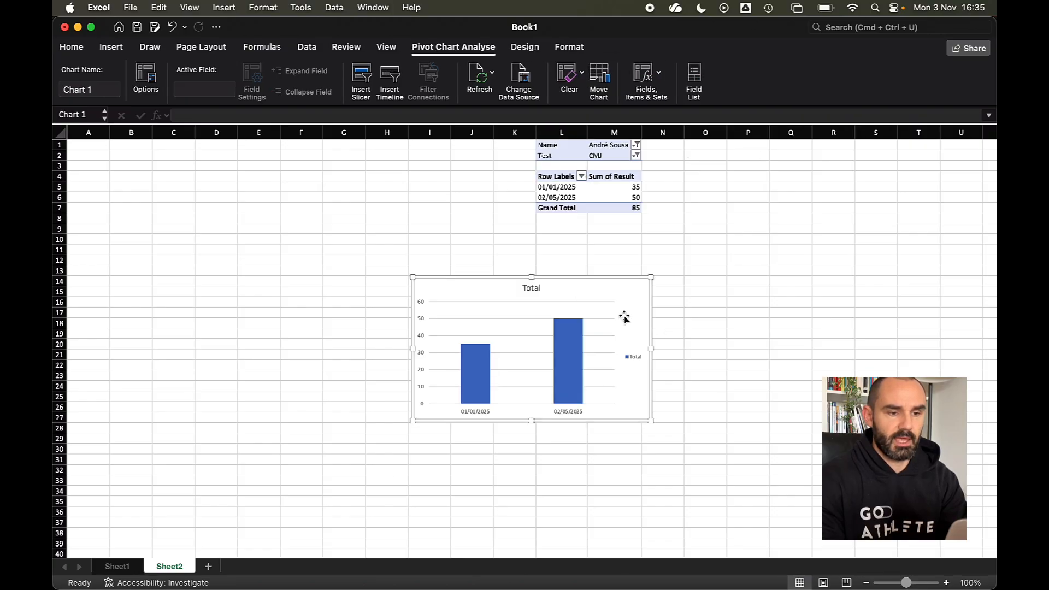
pyautogui.moveTo(581, 279); pyautogui.dragTo(236, 143)
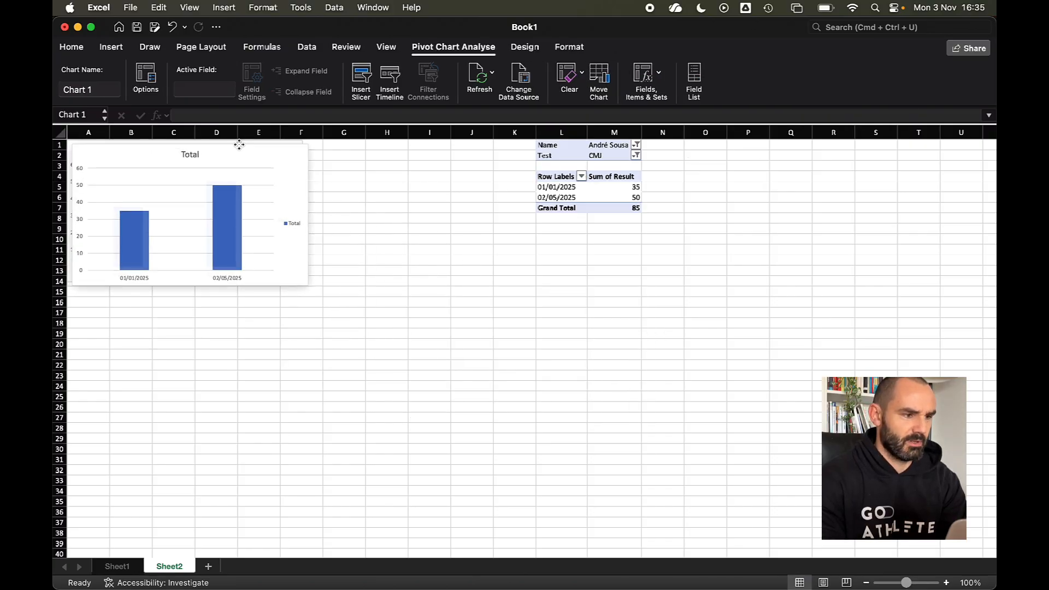
pyautogui.moveTo(307, 212); pyautogui.dragTo(403, 246)
pyautogui.moveTo(334, 159); pyautogui.dragTo(361, 178)
# - Add Outside End data labels to the chart's bars
pyautogui.click(314, 240)
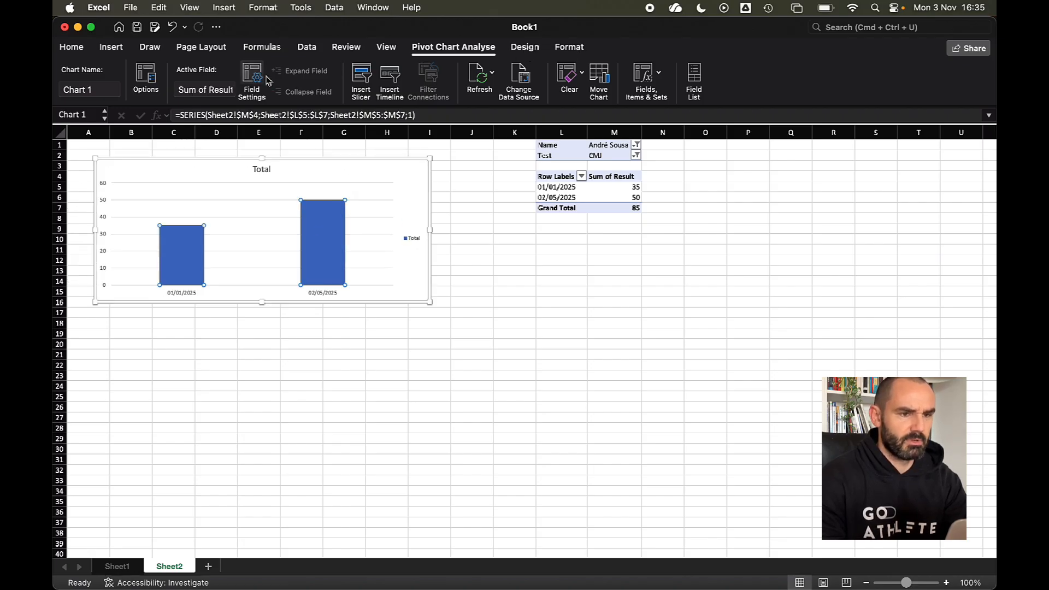
pyautogui.click(524, 47)
pyautogui.click(87, 76)
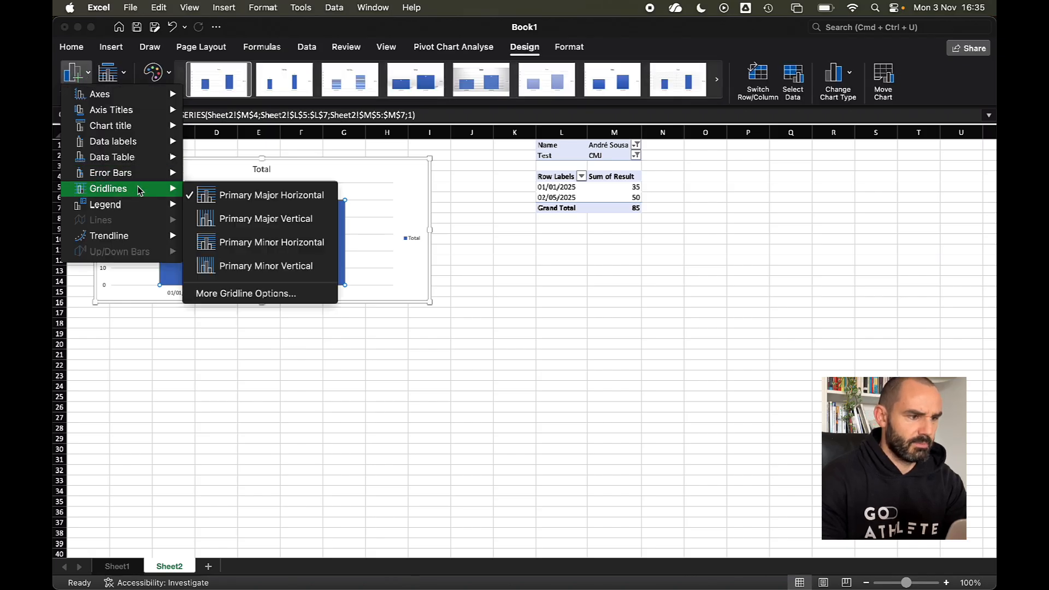
pyautogui.moveTo(139, 142)
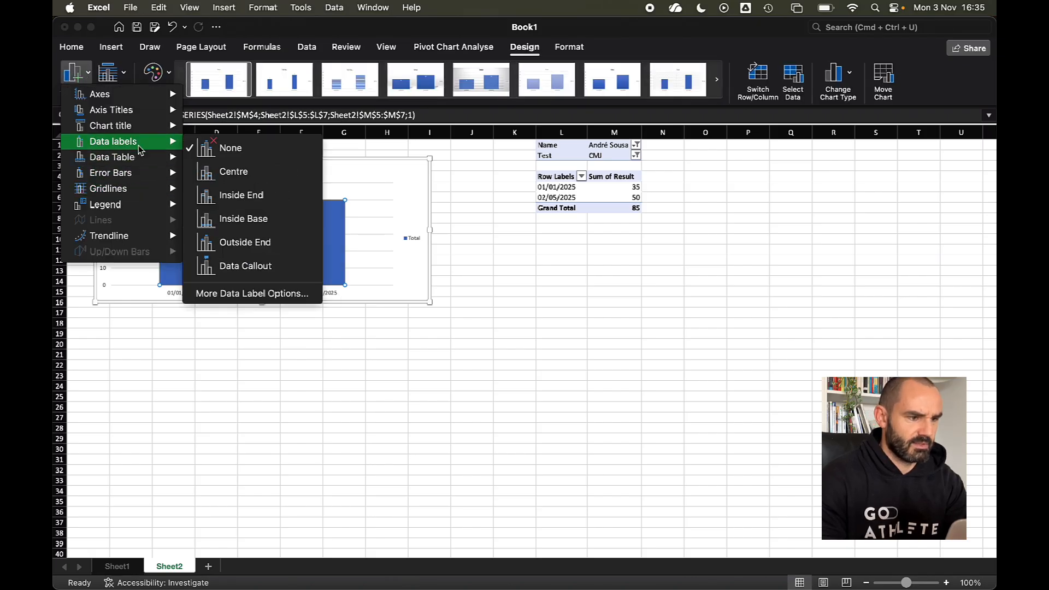
pyautogui.click(244, 242)
pyautogui.click(548, 266)
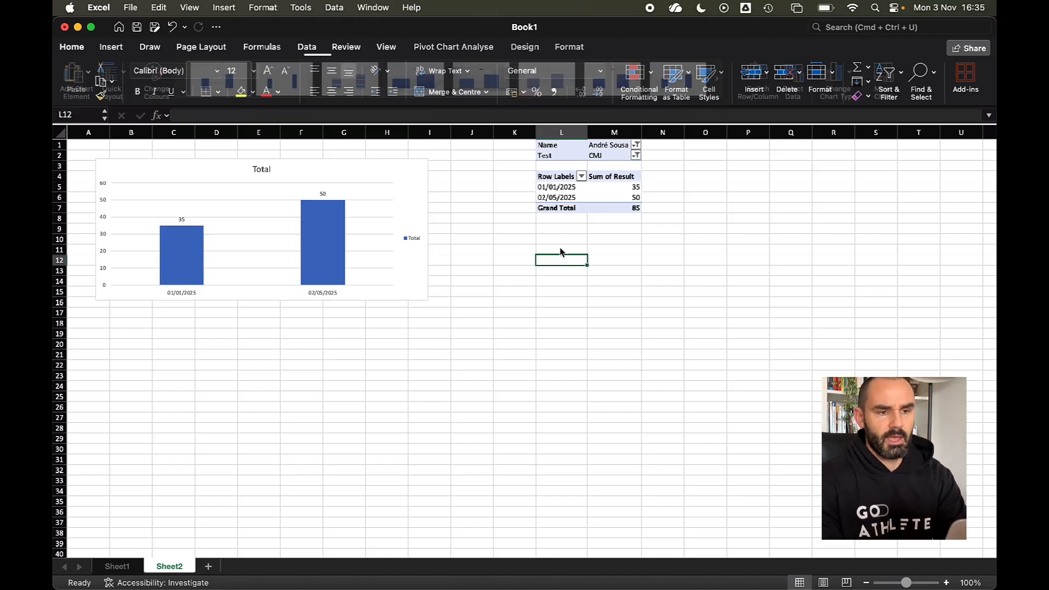
# - Insert blank columns before column J to push the PivotTable right to P:Q
pyautogui.click(476, 132)
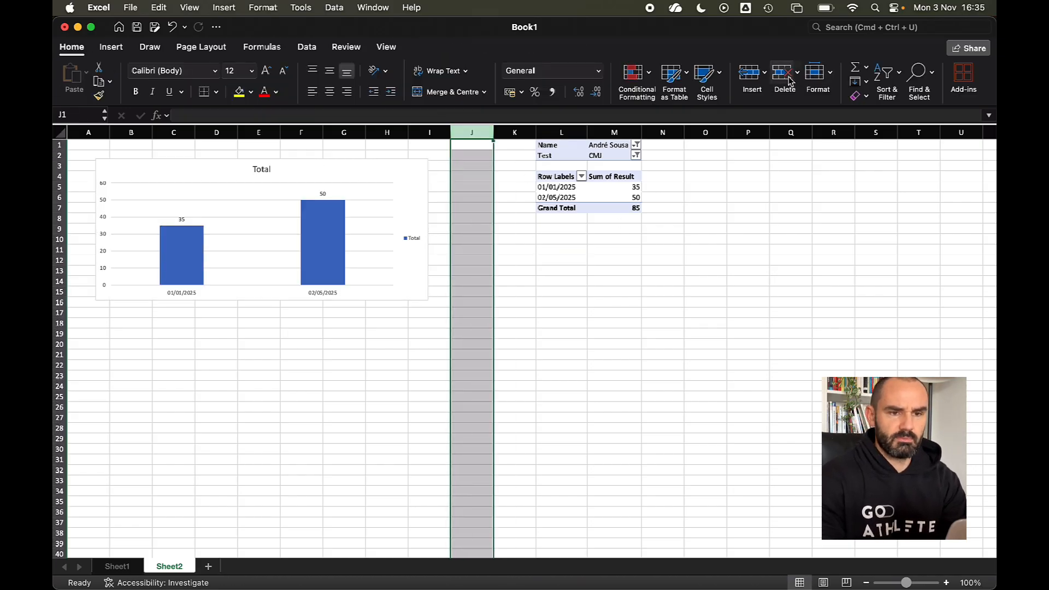
pyautogui.click(750, 74)
pyautogui.click(750, 73)
pyautogui.click(750, 74)
pyautogui.click(750, 73)
pyautogui.click(756, 271)
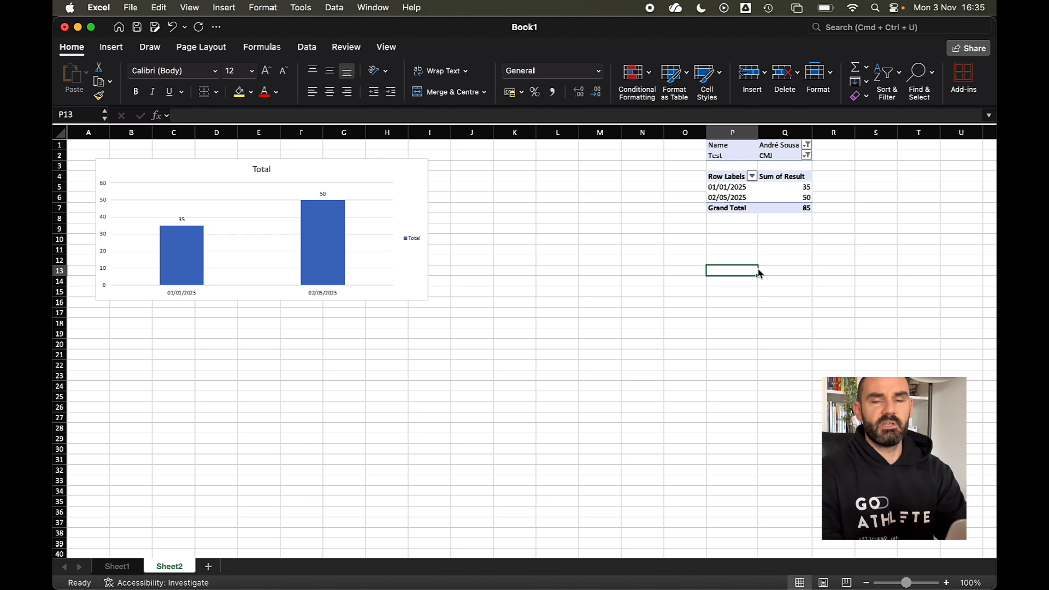
# - Insert a Name slicer and move it up beside the chart
pyautogui.click(746, 188)
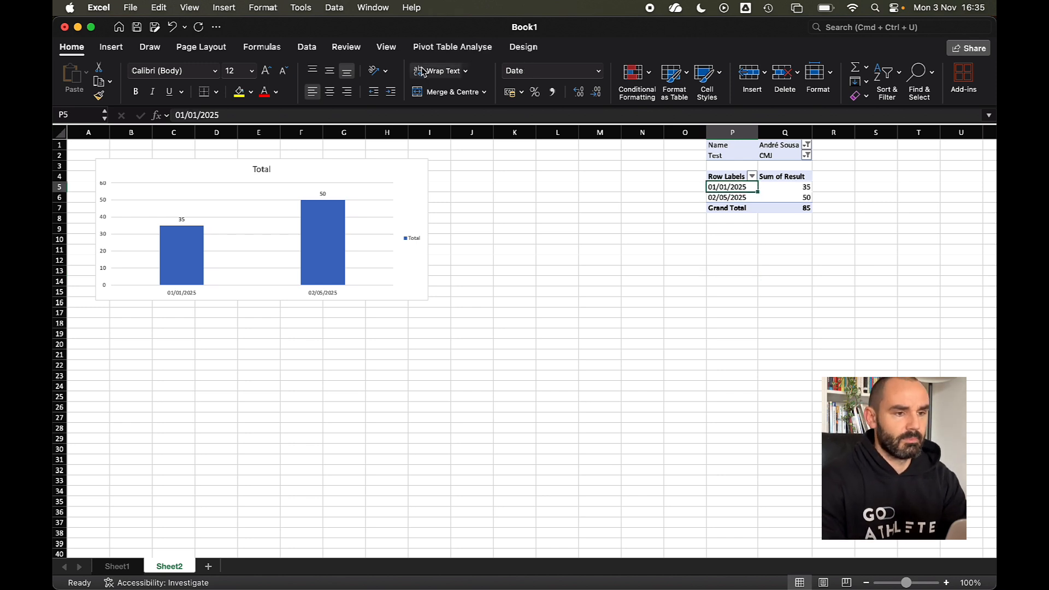
pyautogui.click(443, 48)
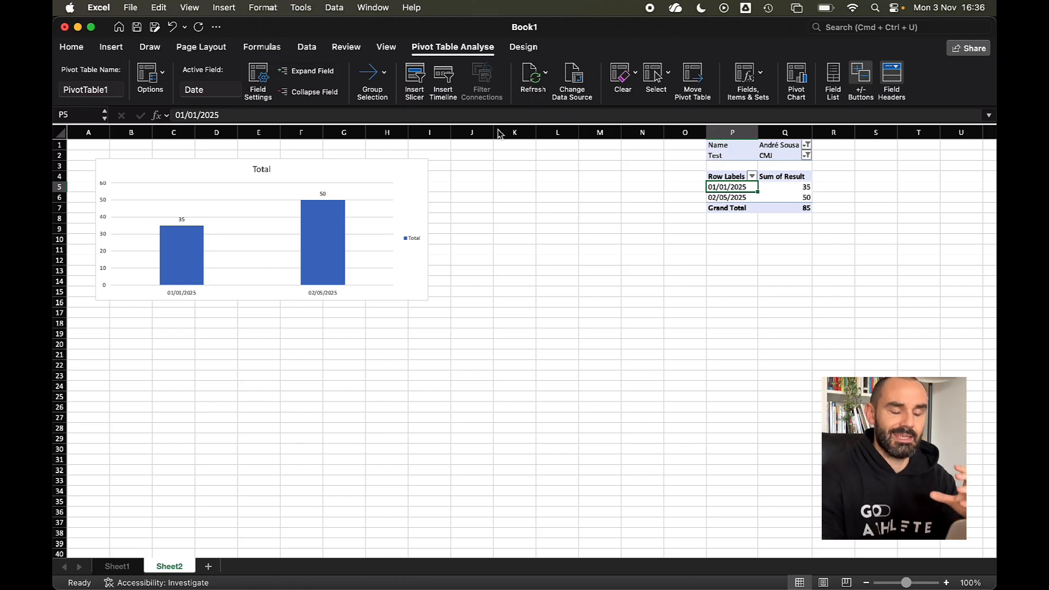
pyautogui.click(416, 81)
pyautogui.click(447, 165)
pyautogui.click(596, 242)
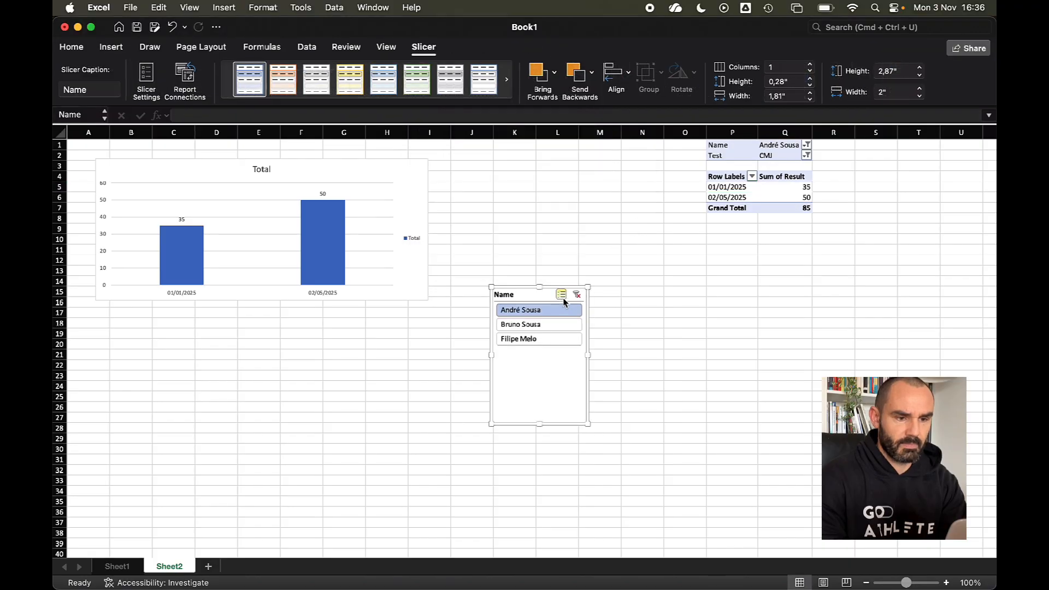
pyautogui.moveTo(523, 289); pyautogui.dragTo(473, 150)
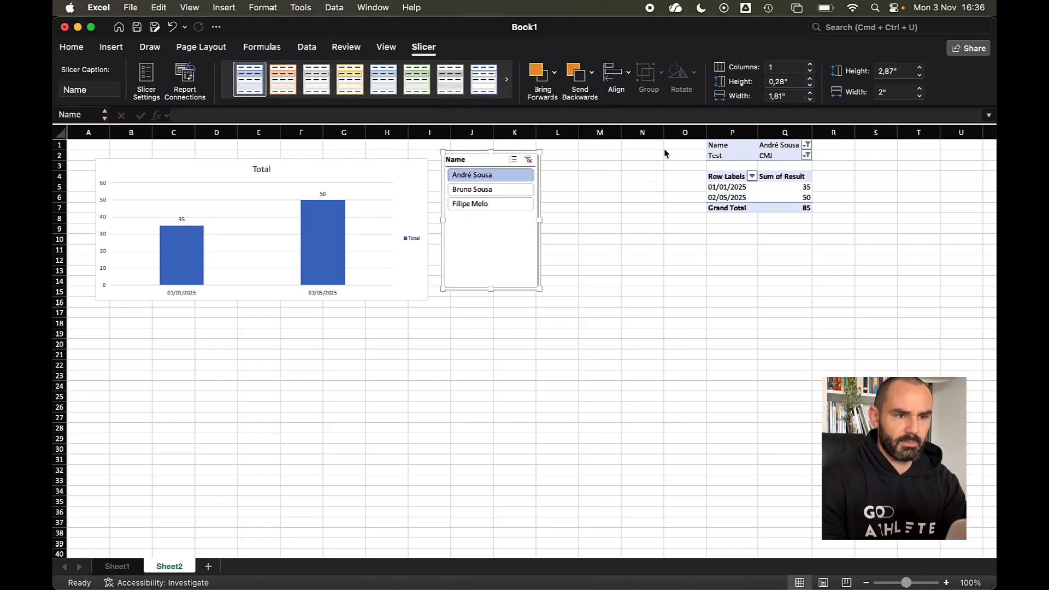
# - Insert a Test slicer beside the Name slicer and nudge the chart up-left
pyautogui.click(731, 191)
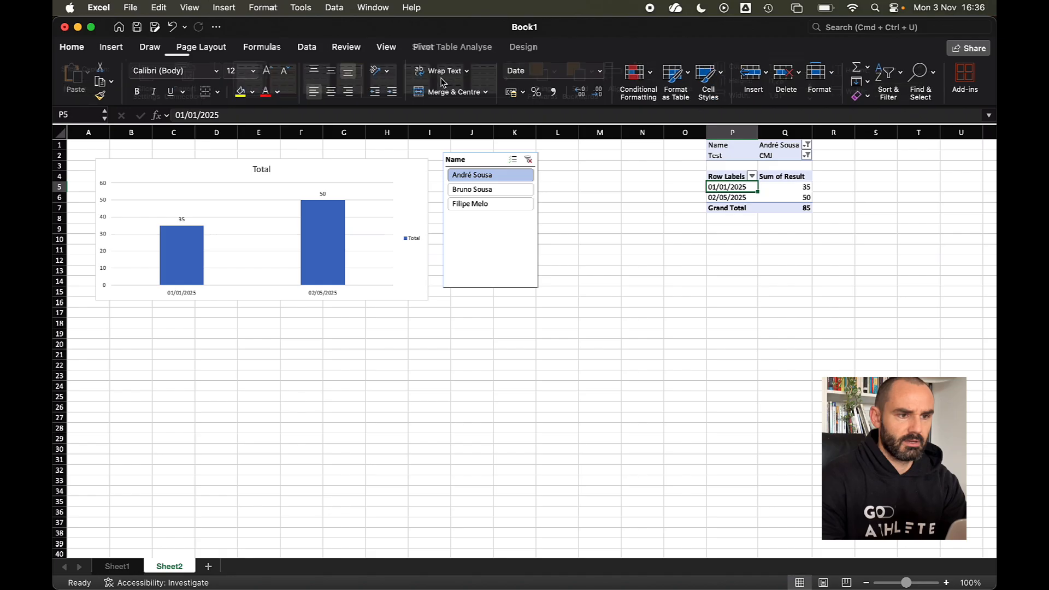
pyautogui.click(436, 47)
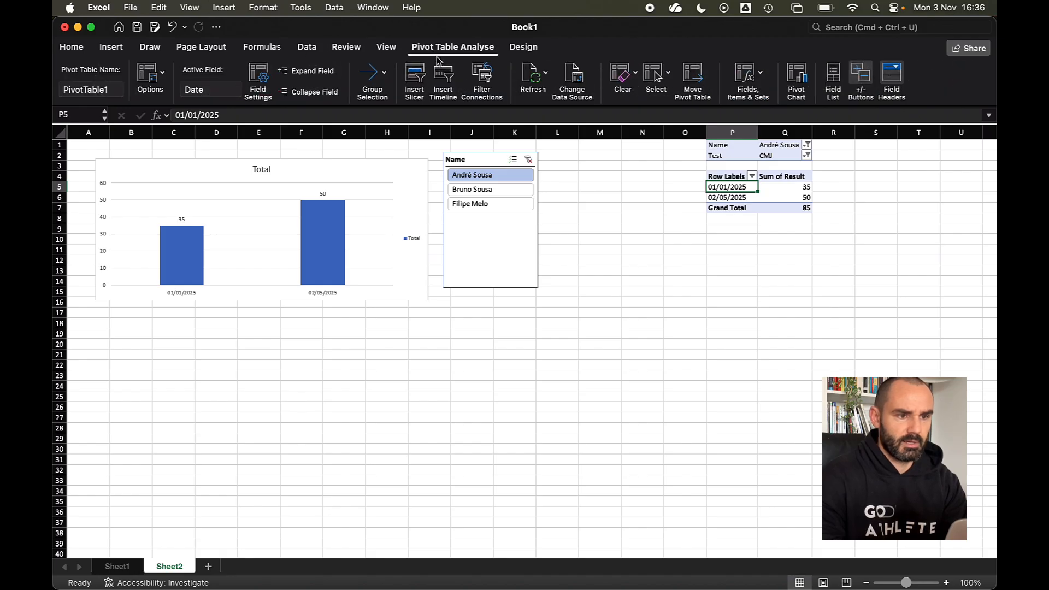
pyautogui.click(415, 76)
pyautogui.click(463, 192)
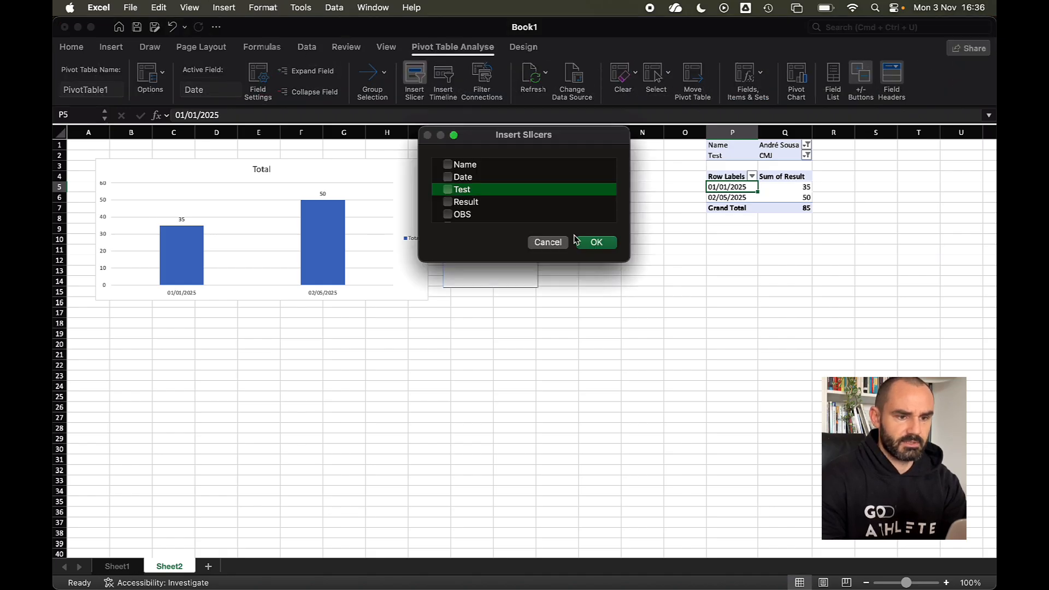
pyautogui.click(591, 242)
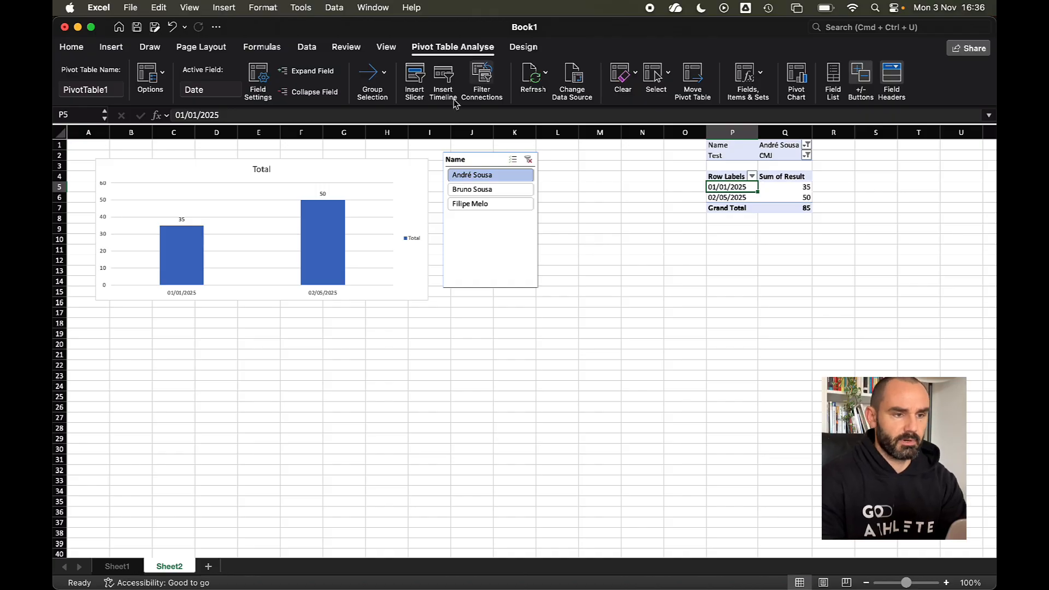
pyautogui.click(415, 76)
pyautogui.click(463, 189)
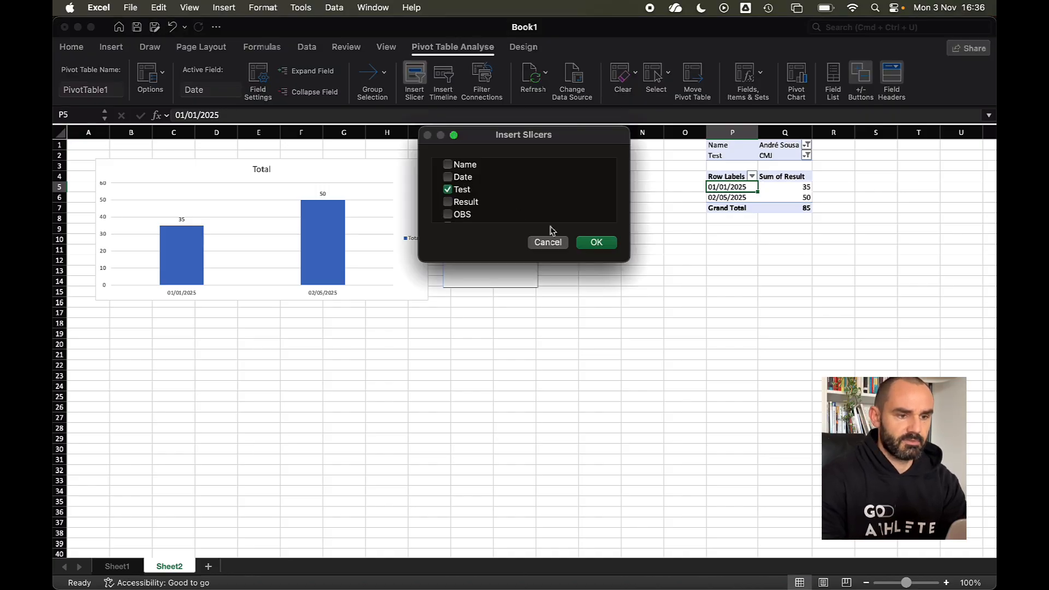
pyautogui.click(590, 243)
pyautogui.moveTo(549, 285); pyautogui.dragTo(605, 155)
pyautogui.moveTo(349, 176); pyautogui.dragTo(336, 161)
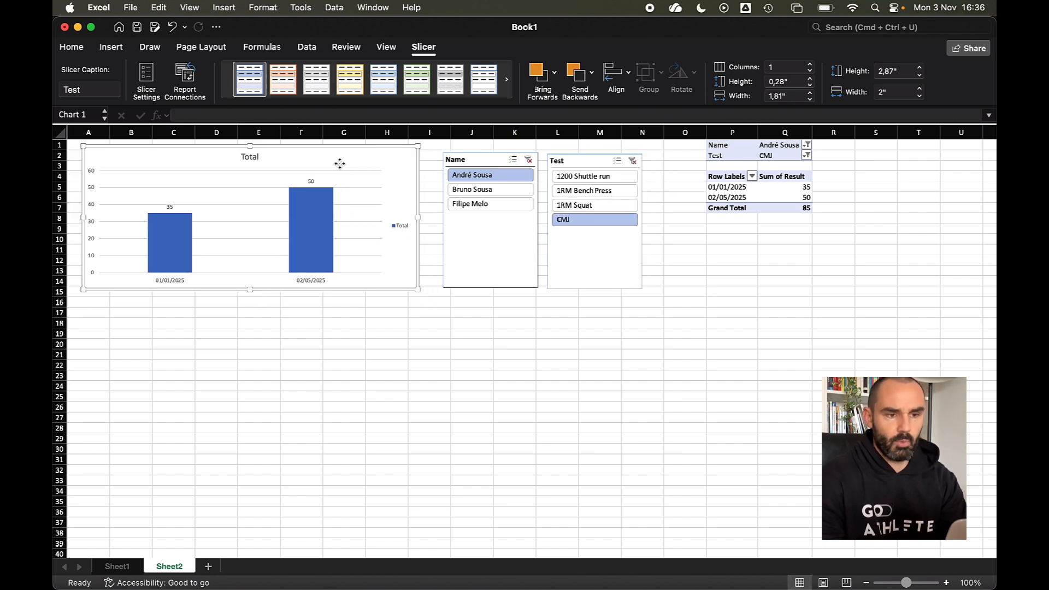
# - Step the Name slicer through the second and third athletes, then back to the first
pyautogui.click(519, 191)
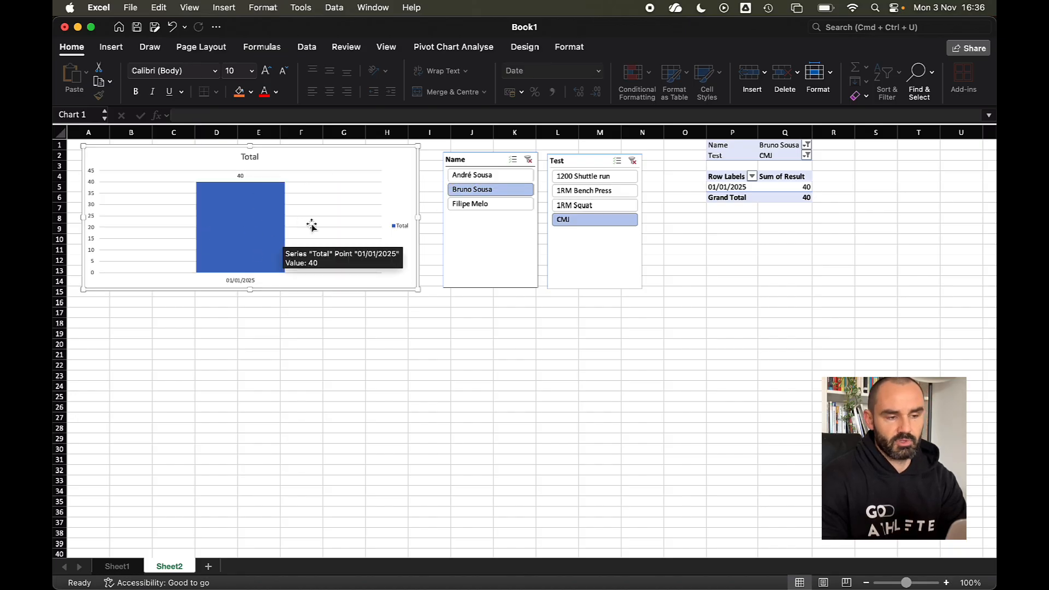
pyautogui.click(496, 207)
pyautogui.click(481, 175)
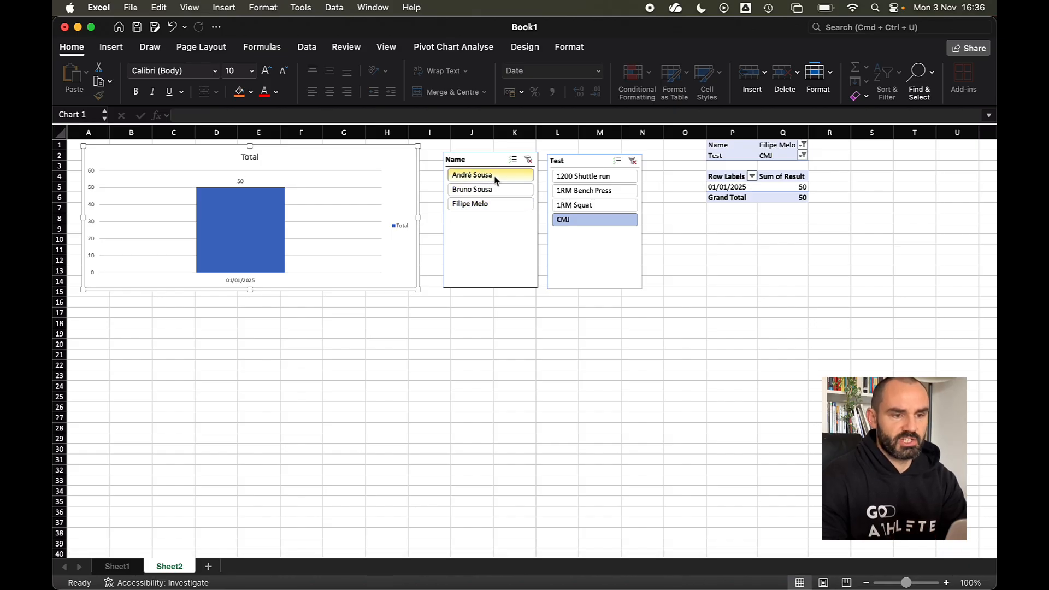
# - Show 1RM Bench Press results (90 and 70), then bring up Base de dados GoAthlete (Imagens)
pyautogui.click(600, 194)
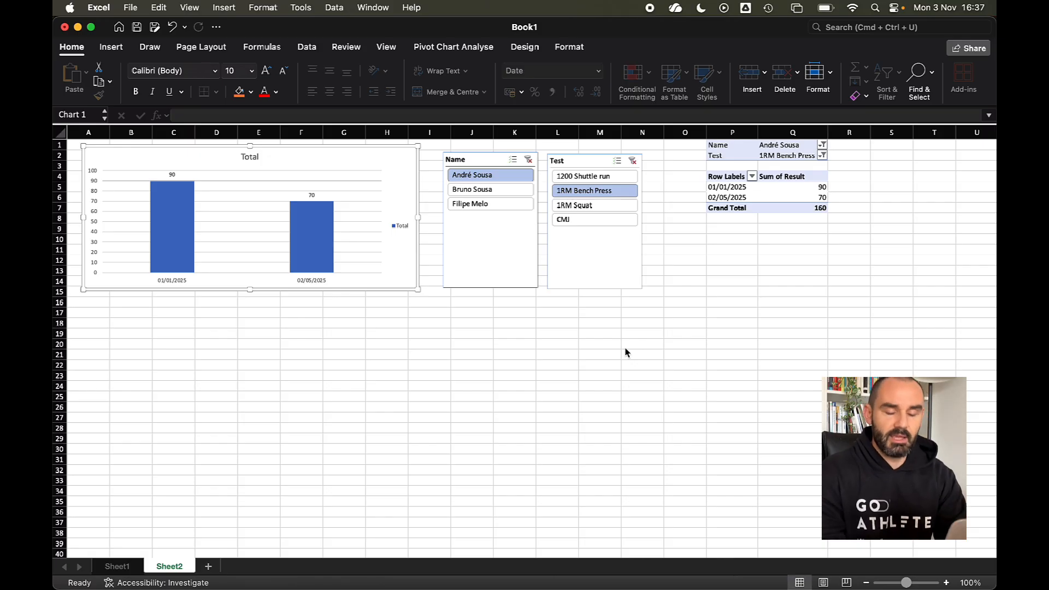
pyautogui.hotkey('ctrl', 'Down')
pyautogui.click(714, 296)
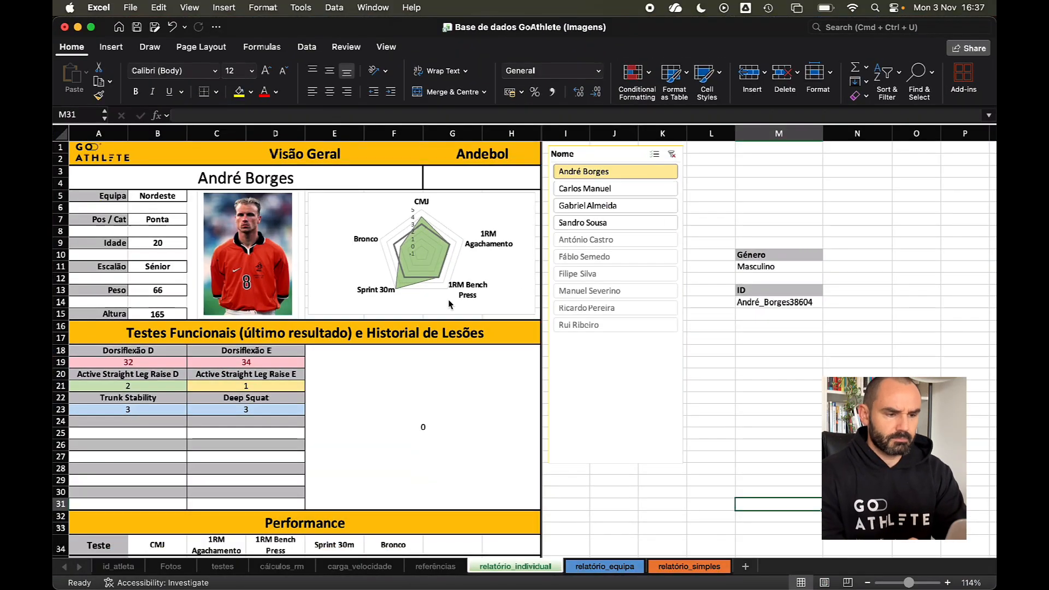
# - Switch the individual report's Nome slicer to the second athlete
pyautogui.scroll(-5, 313, 313)
pyautogui.scroll(4, 437, 317)
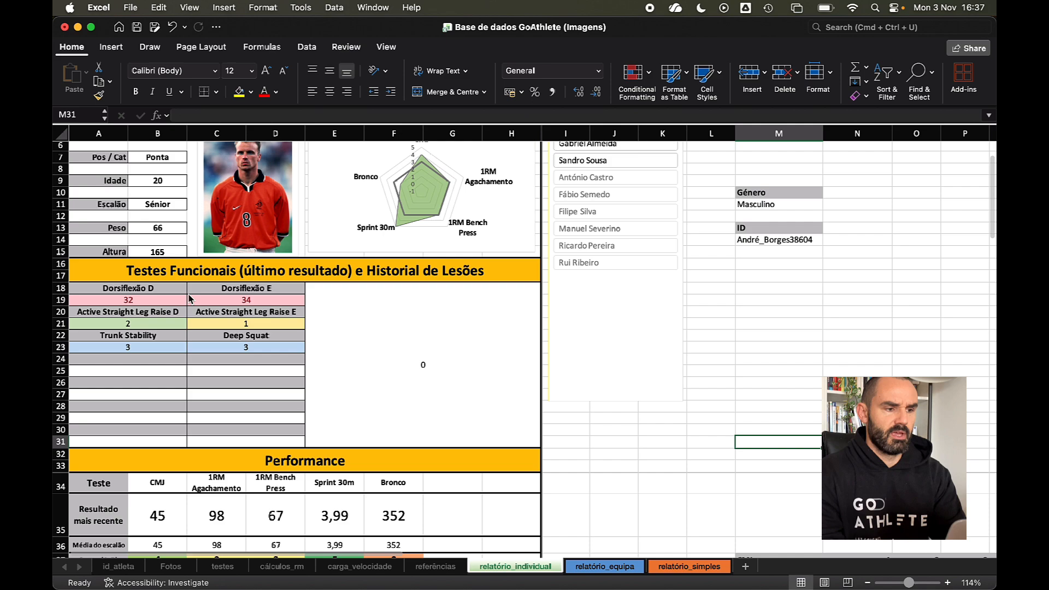
pyautogui.scroll(2, 223, 285)
pyautogui.scroll(-10, 263, 317)
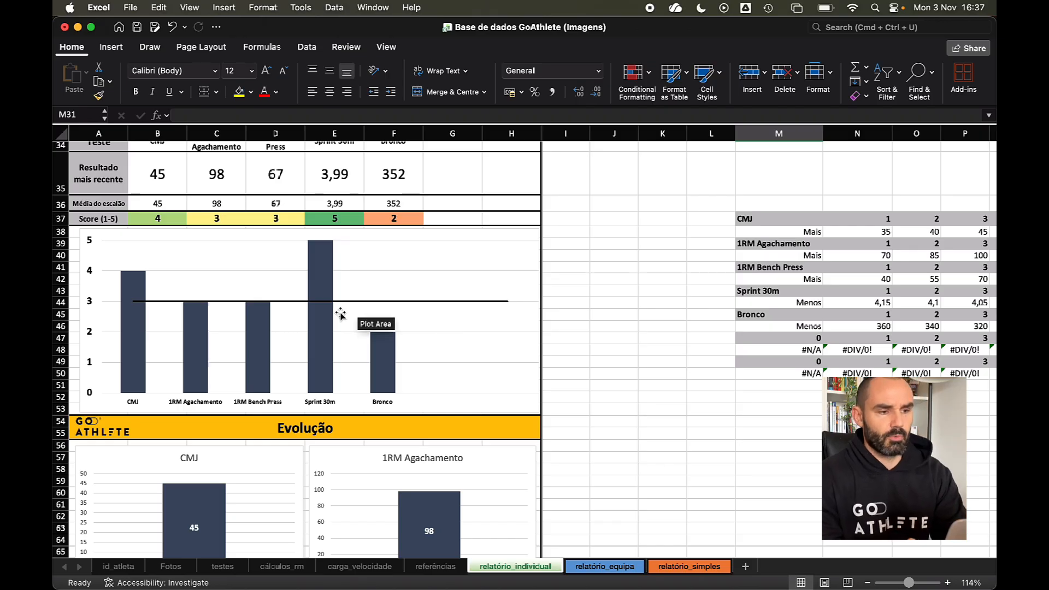
pyautogui.scroll(3, 340, 313)
pyautogui.scroll(8, 340, 313)
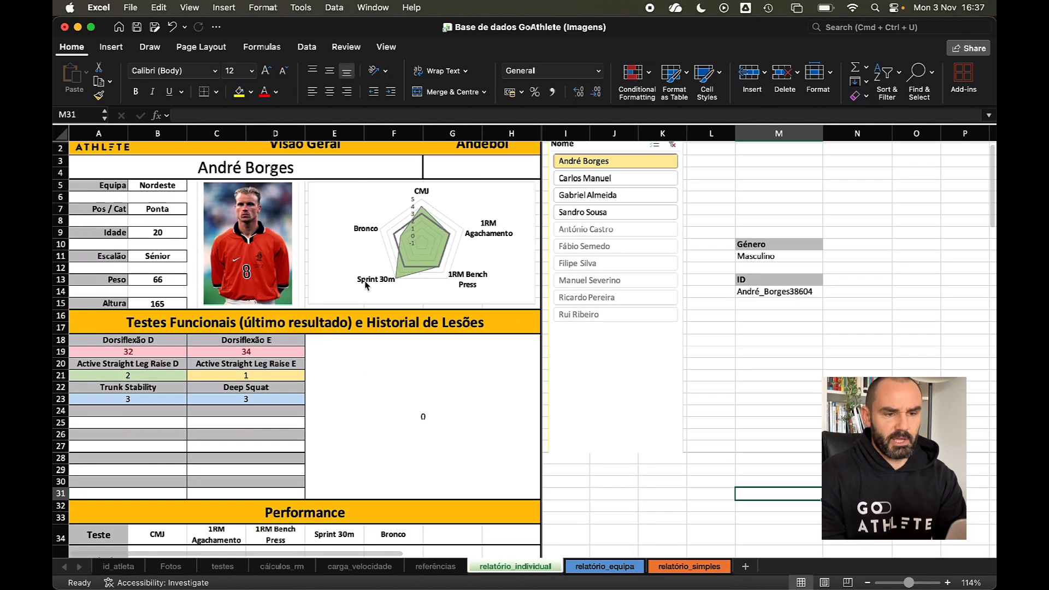
pyautogui.click(580, 181)
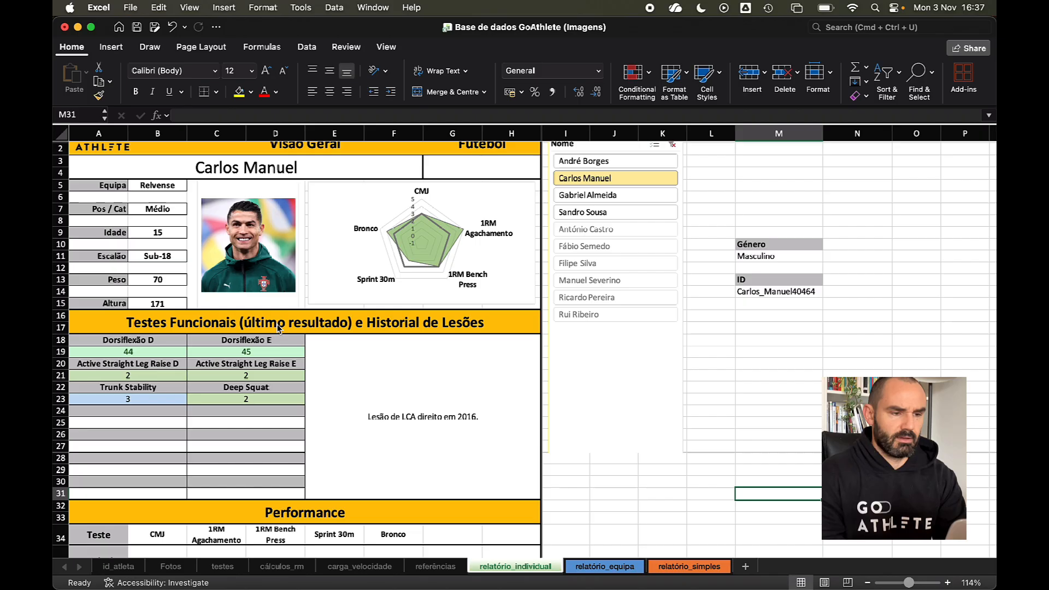
pyautogui.scroll(-15, 252, 252)
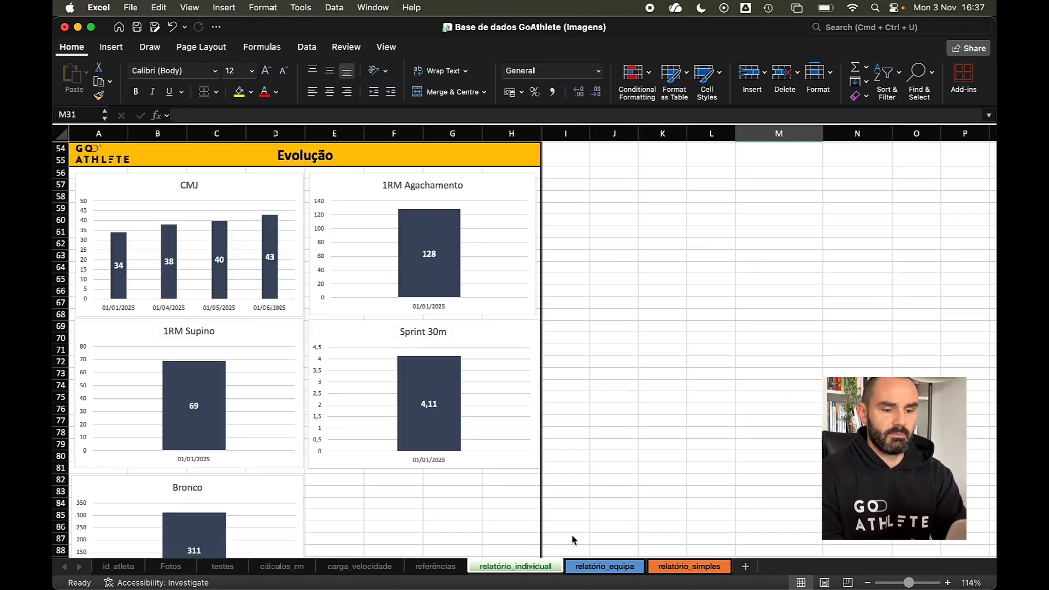
# - View the relatório_equipa and relatório_simples sheets, then return to relatório_individual
pyautogui.click(594, 571)
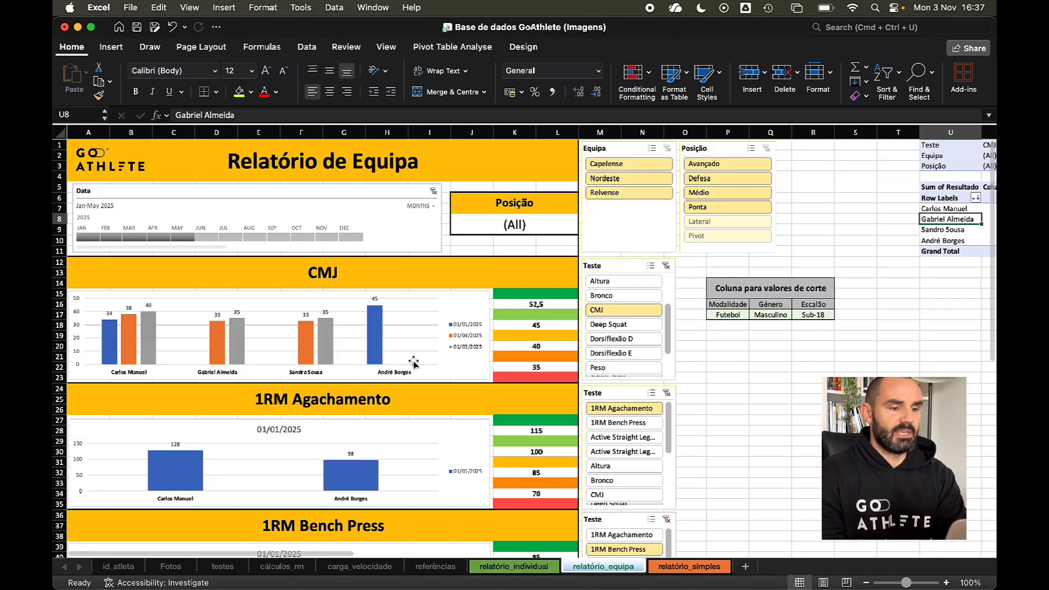
pyautogui.click(677, 571)
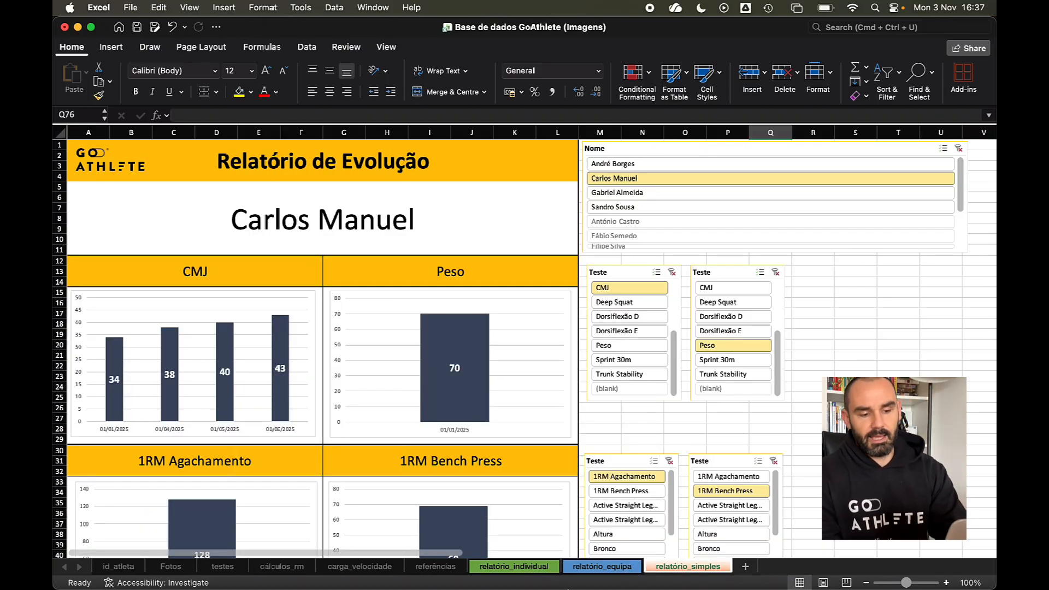
pyautogui.click(529, 570)
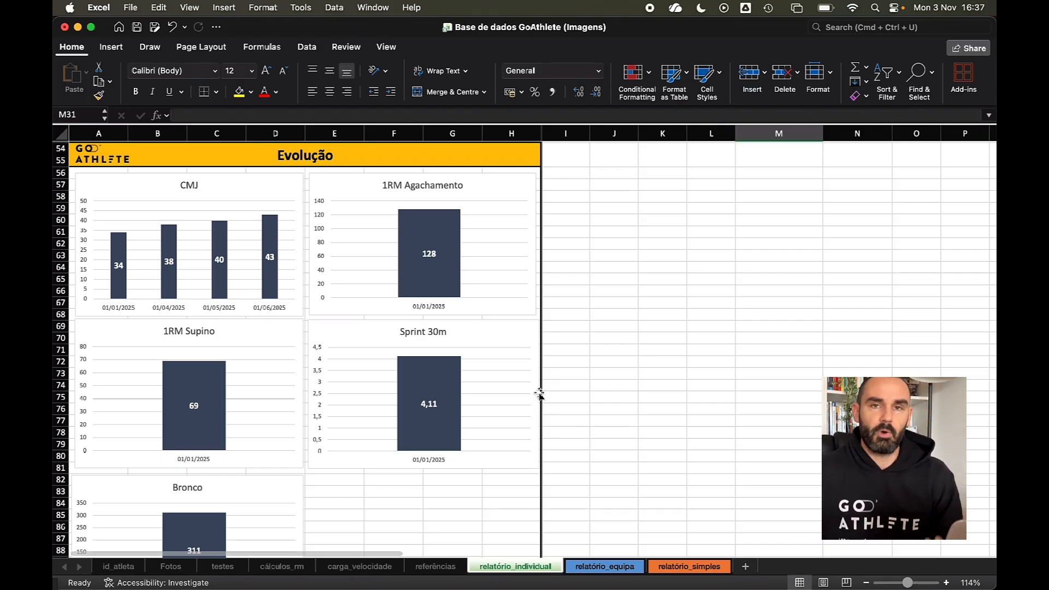
# - Switch back to the Book1 workbook with the pivot chart
pyautogui.scroll(15, 540, 394)
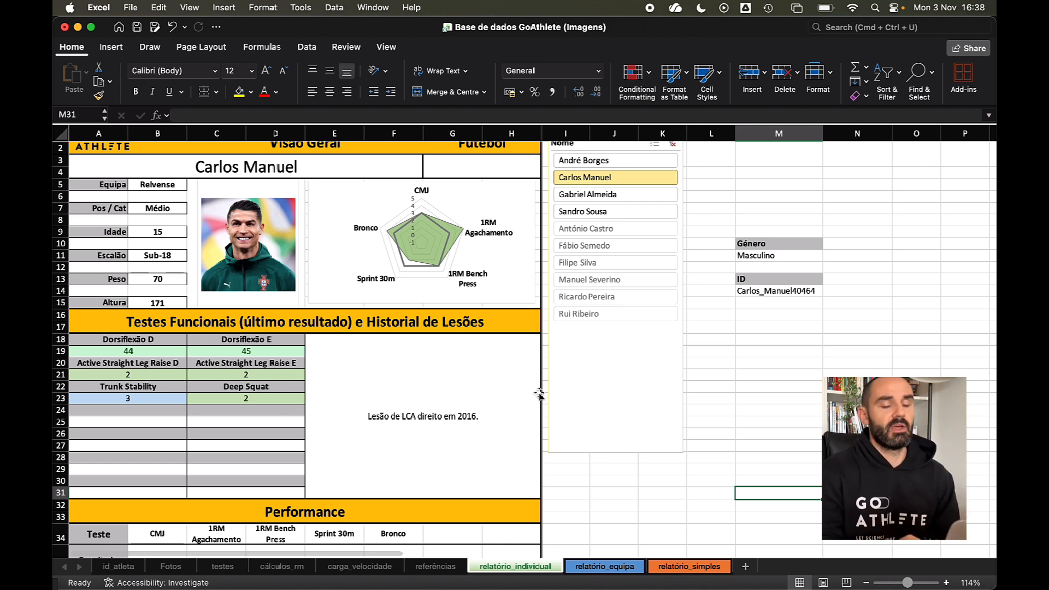
pyautogui.scroll(1, 498, 311)
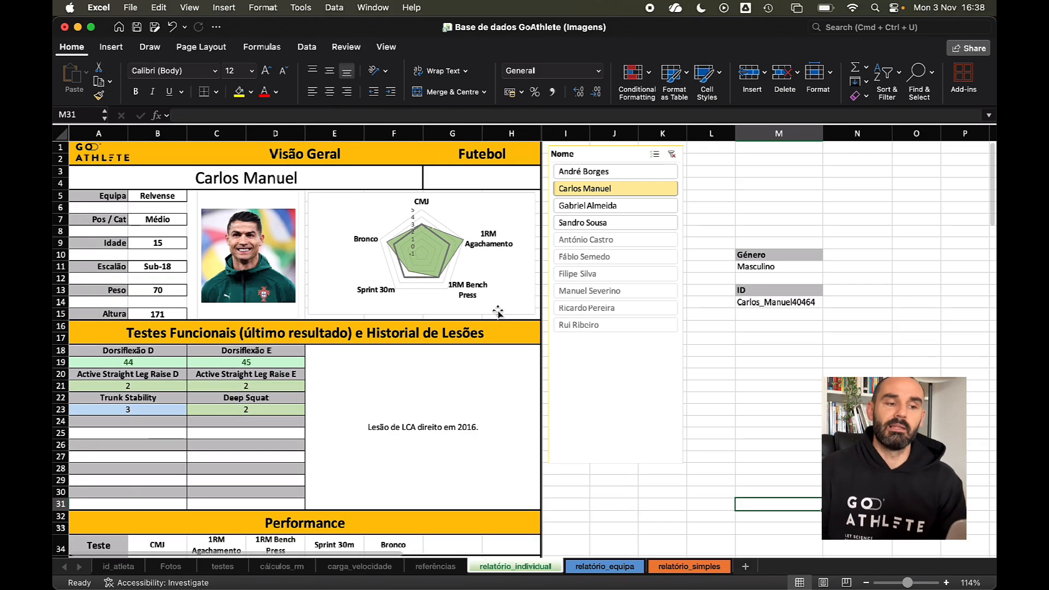
pyautogui.hotkey('ctrl', 'Up')
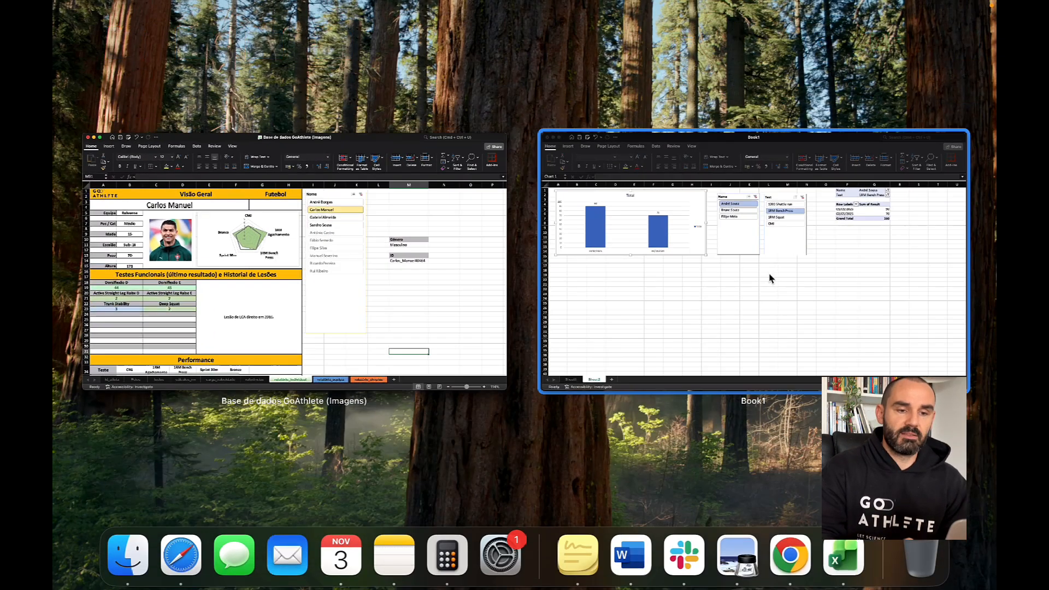
pyautogui.click(768, 276)
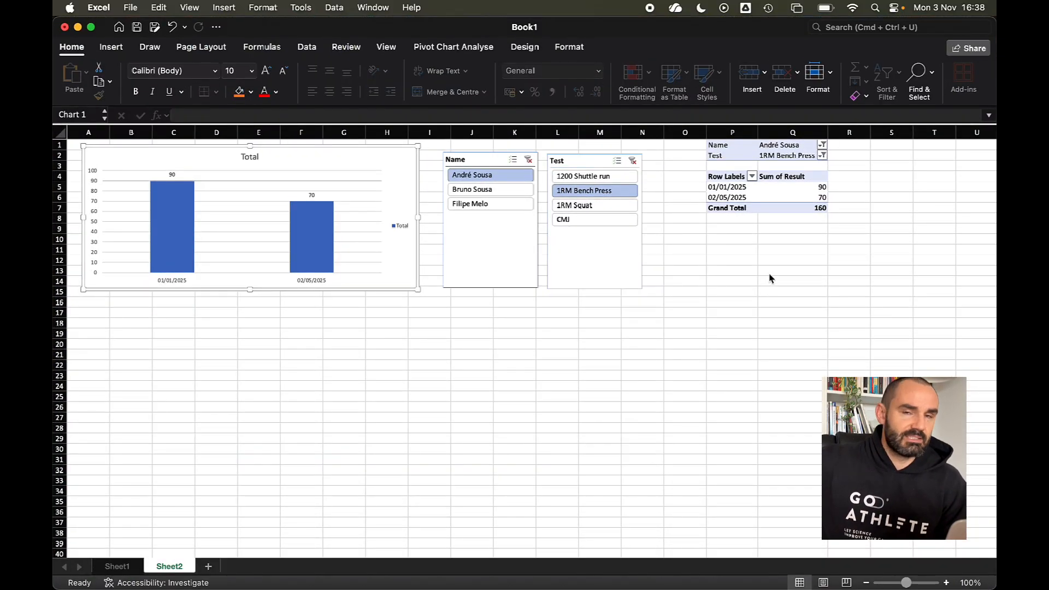